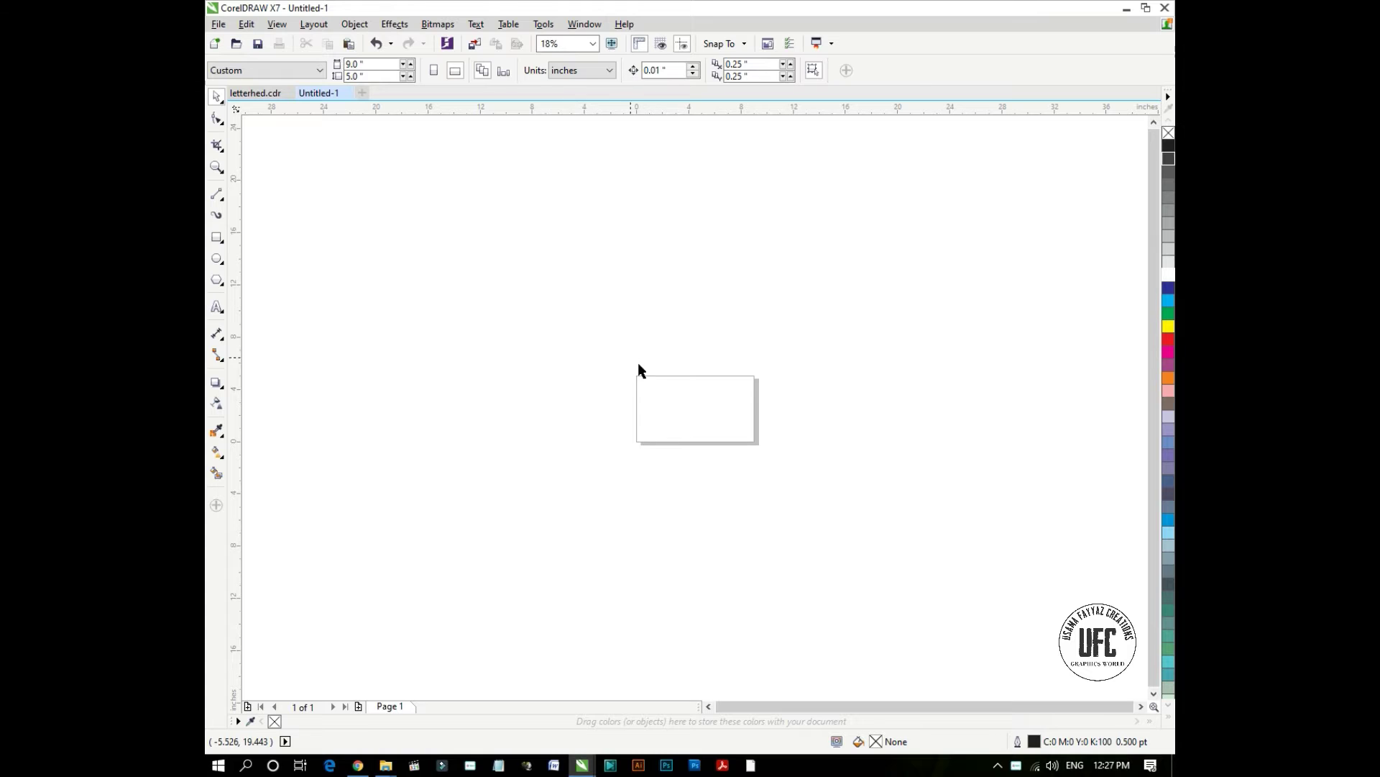
Paste the Café Ccino logo and contact text into the new document and centre them on the page
key("ctrl+v")
key("p")
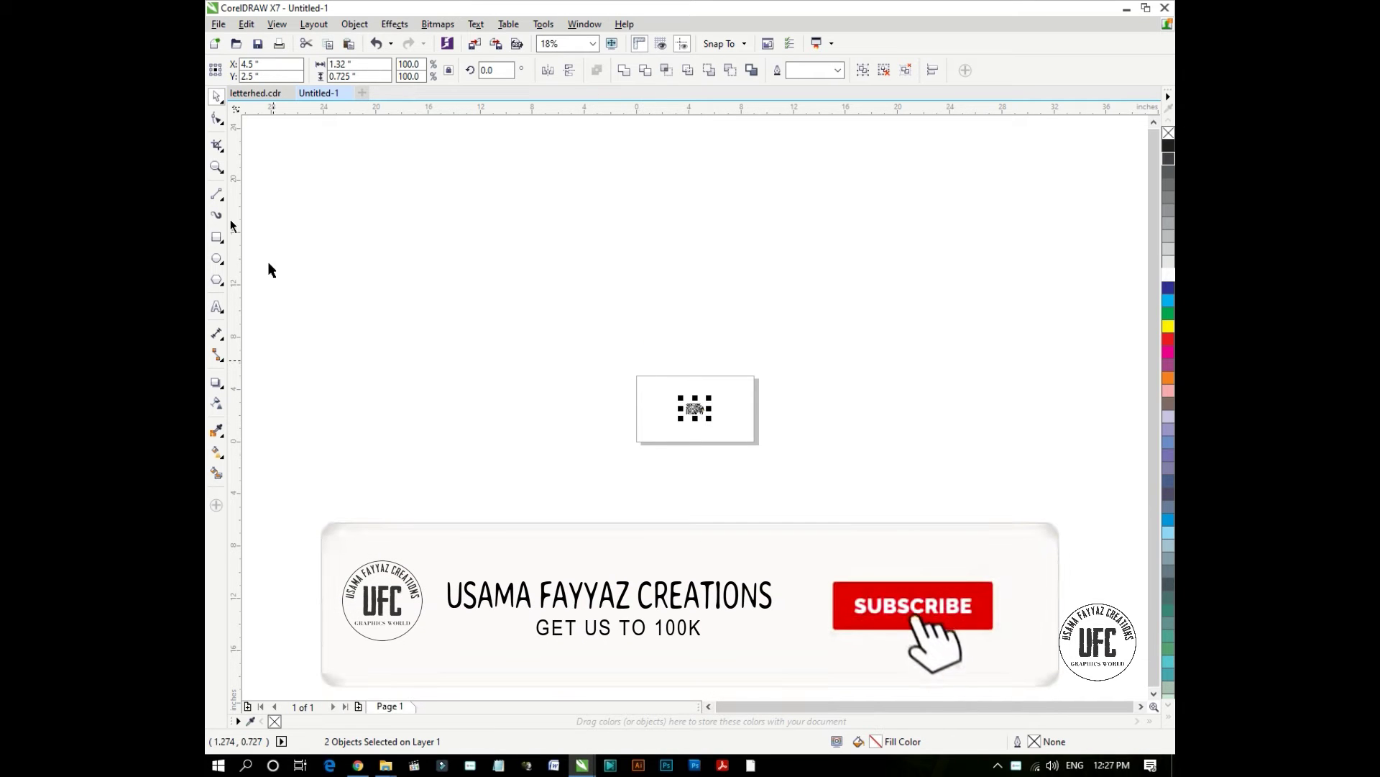
double_click(216, 166)
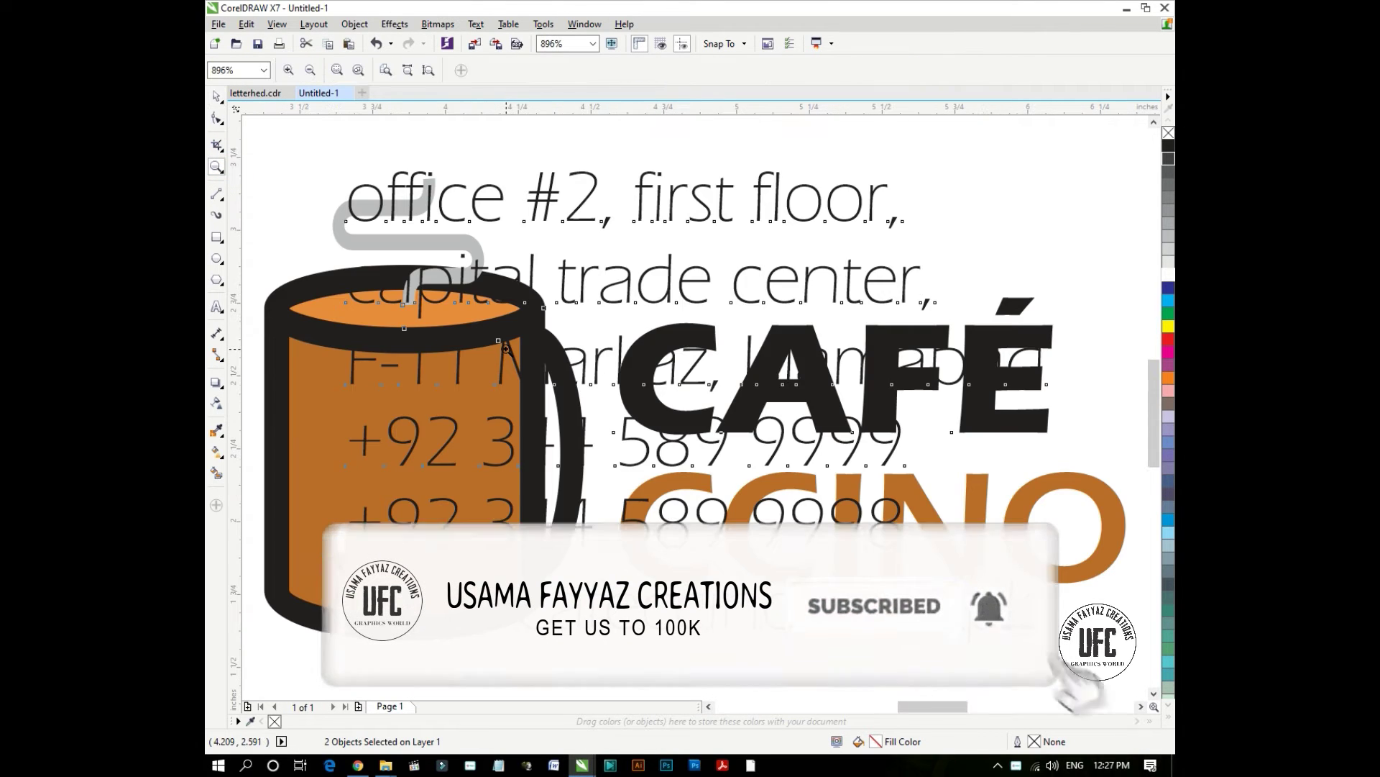
scroll(506, 349, "down", 1)
key("space")
scroll(575, 354, "down", 1)
scroll(692, 404, "down", 1)
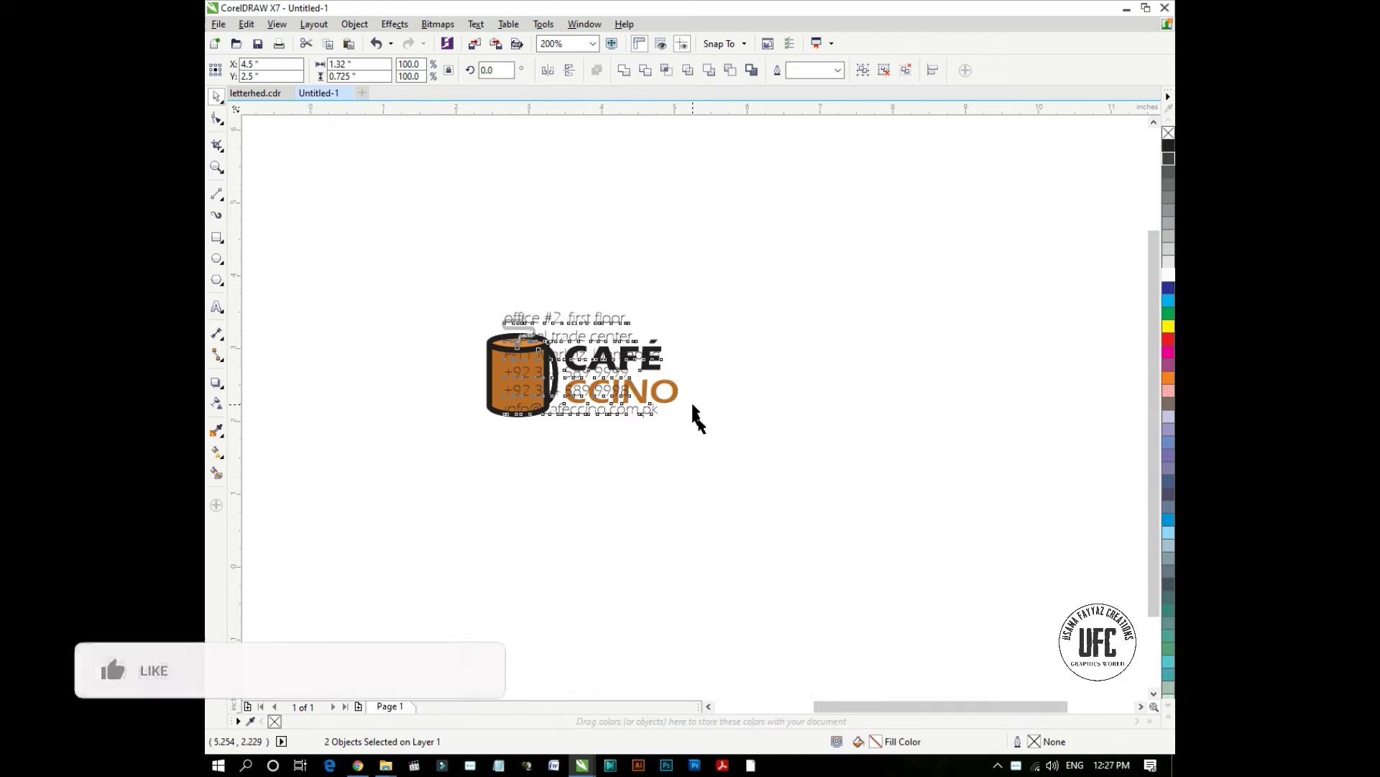
scroll(693, 406, "down", 1)
Place the contact text in the page's lower-left corner and move the logo directly above it
left_click(639, 378)
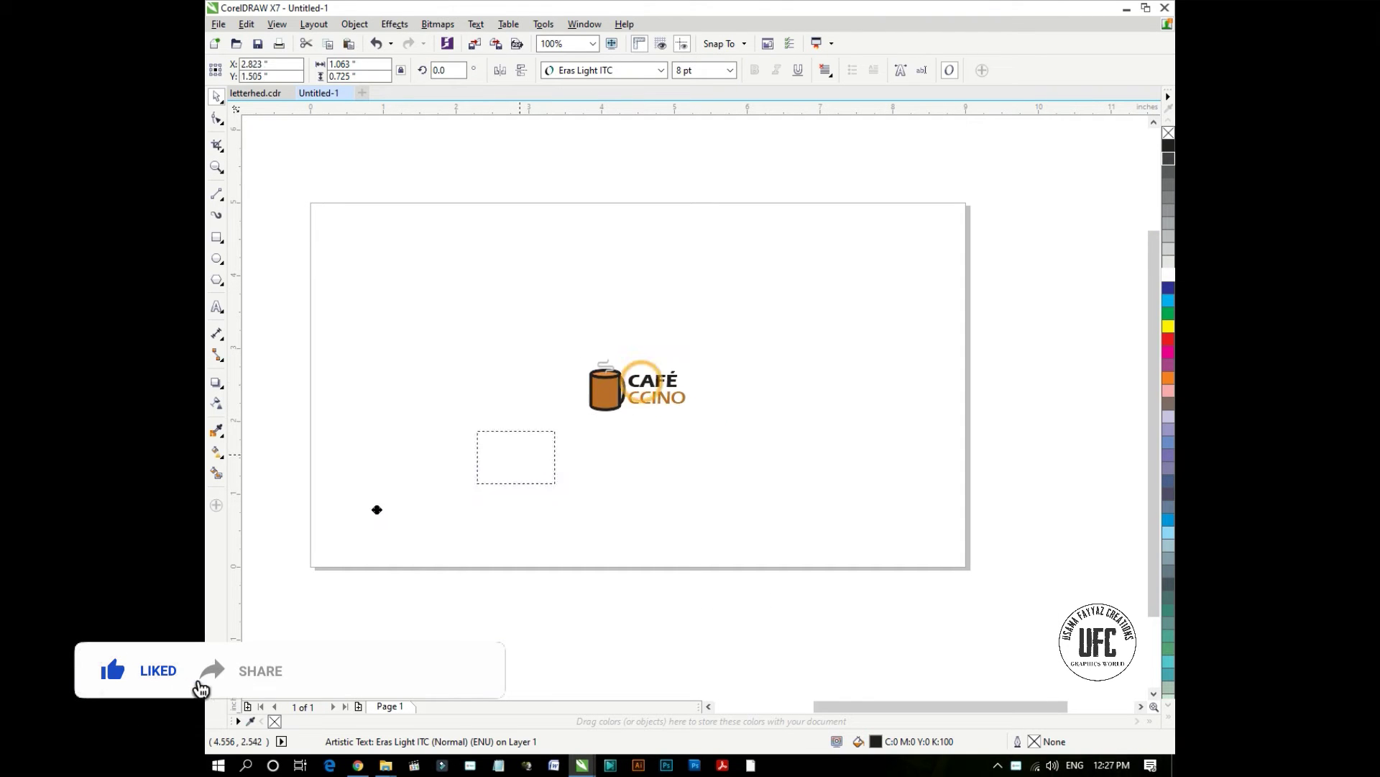
left_click_drag(376, 509, 348, 509)
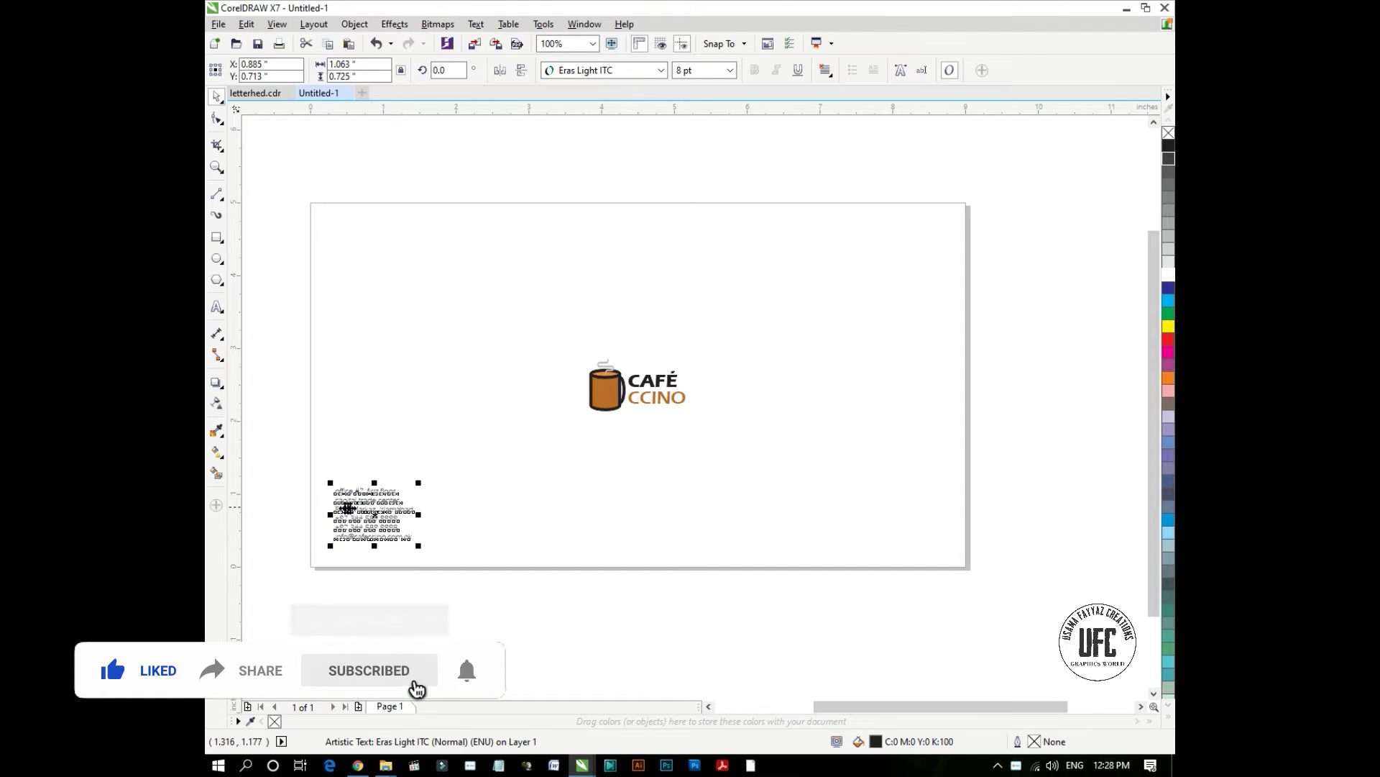
left_click_drag(604, 392, 344, 453)
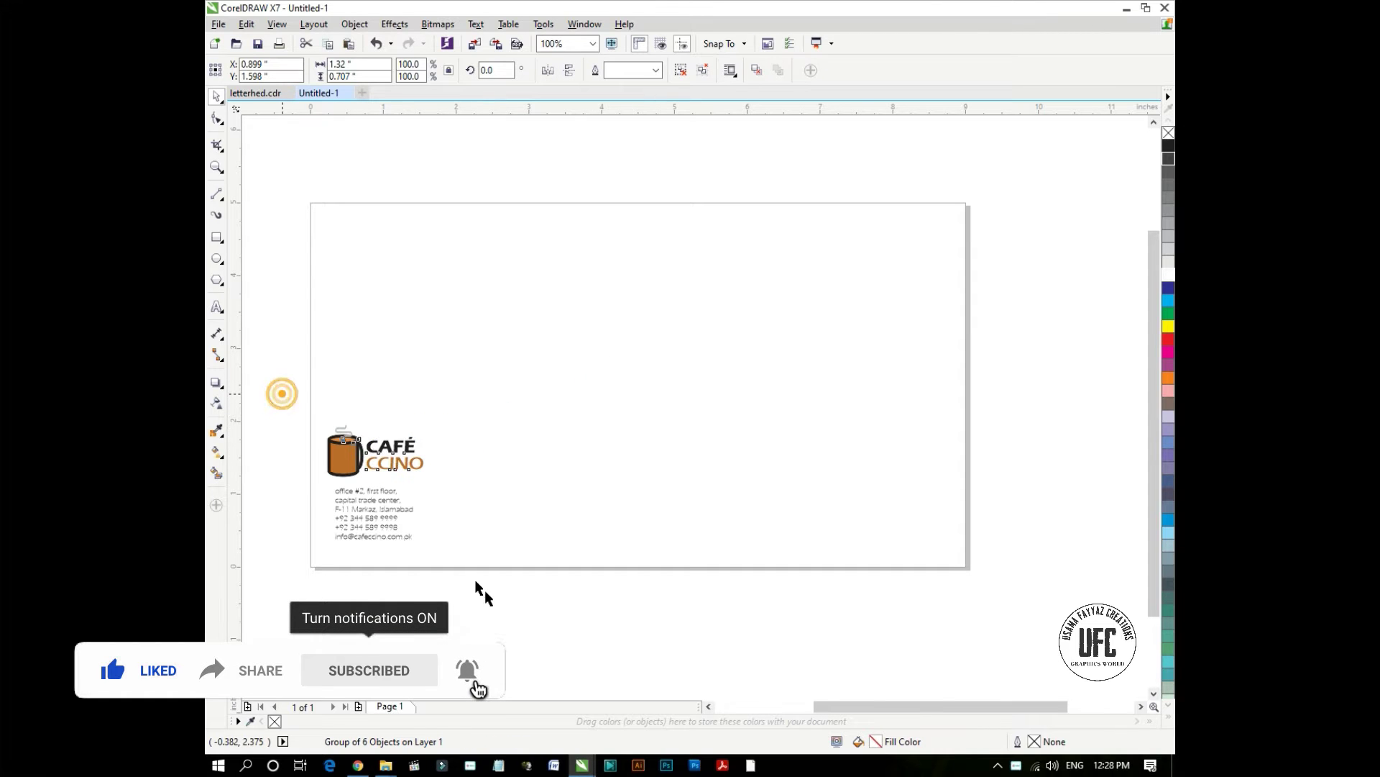
left_click(388, 570)
Draw a thin horizontal rectangle about 2.21 by 0.03 inches between the logo and the contact text
scroll(324, 526, "up", 3)
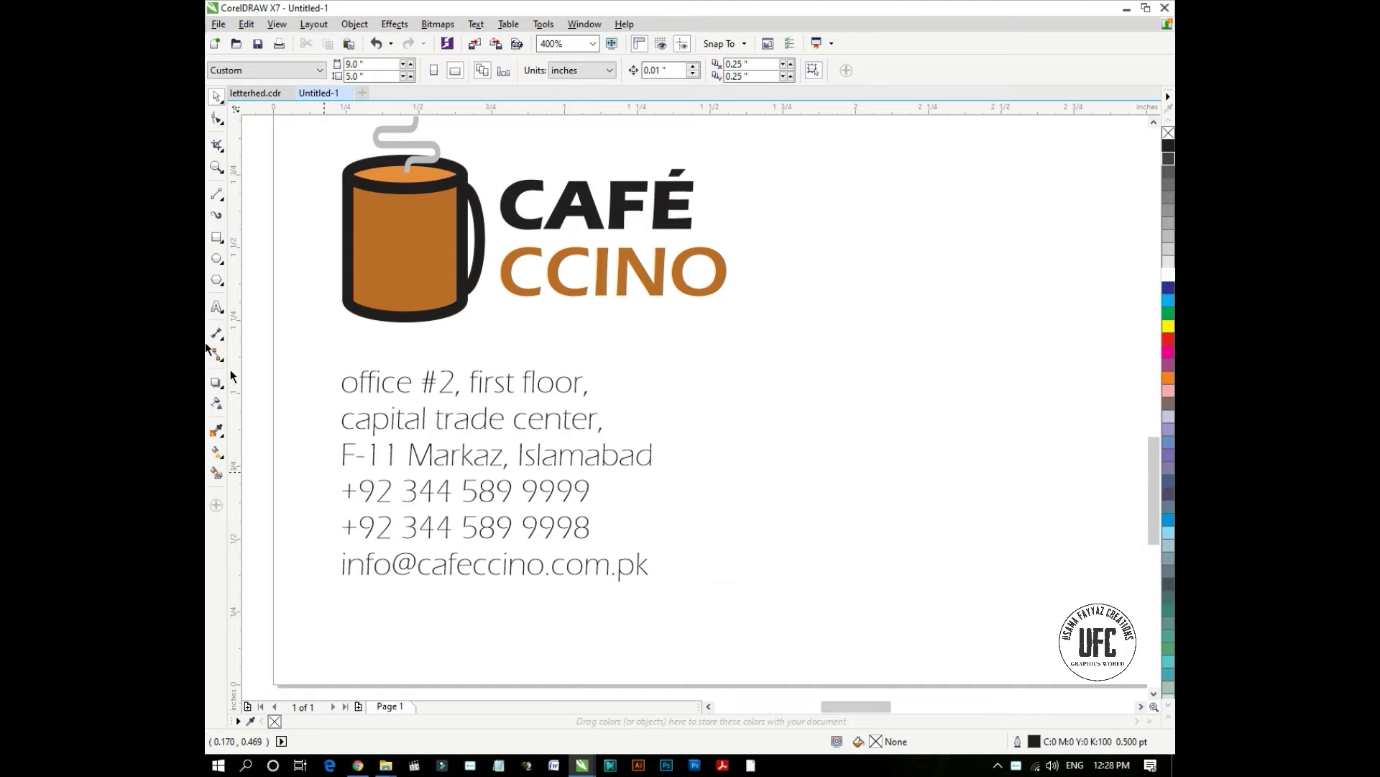
left_click(224, 234)
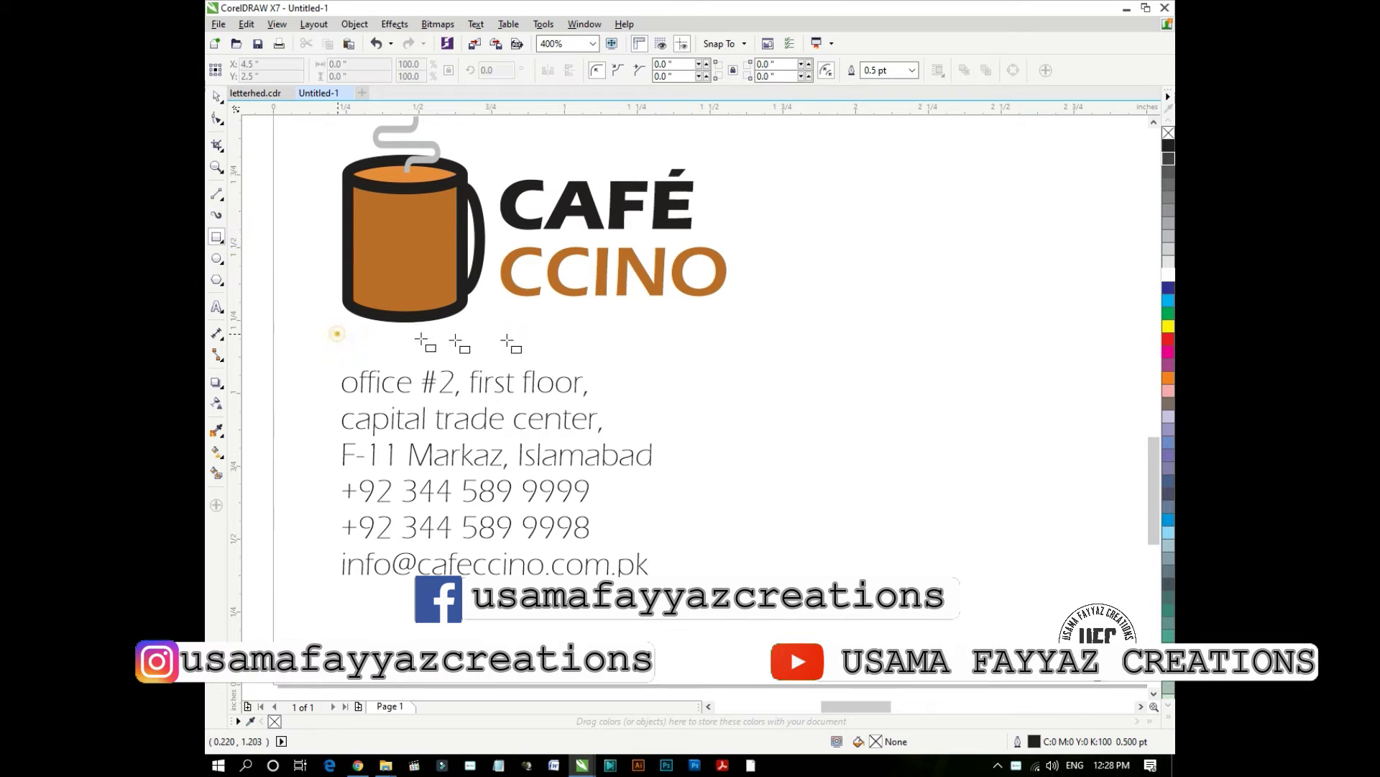
left_click_drag(337, 333, 983, 340)
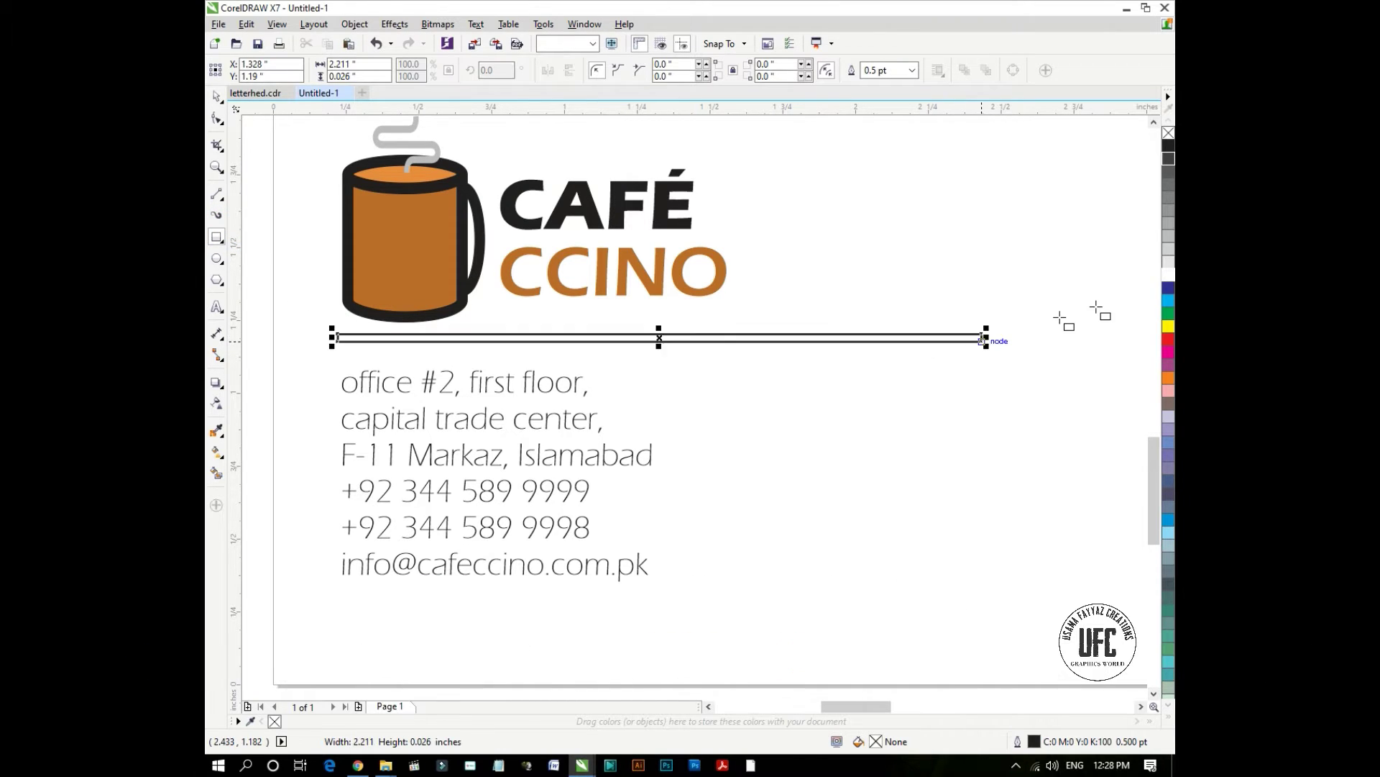
Remove the thin rectangle's outline and fill it with the brown sampled from the coffee mug
right_click(1167, 133)
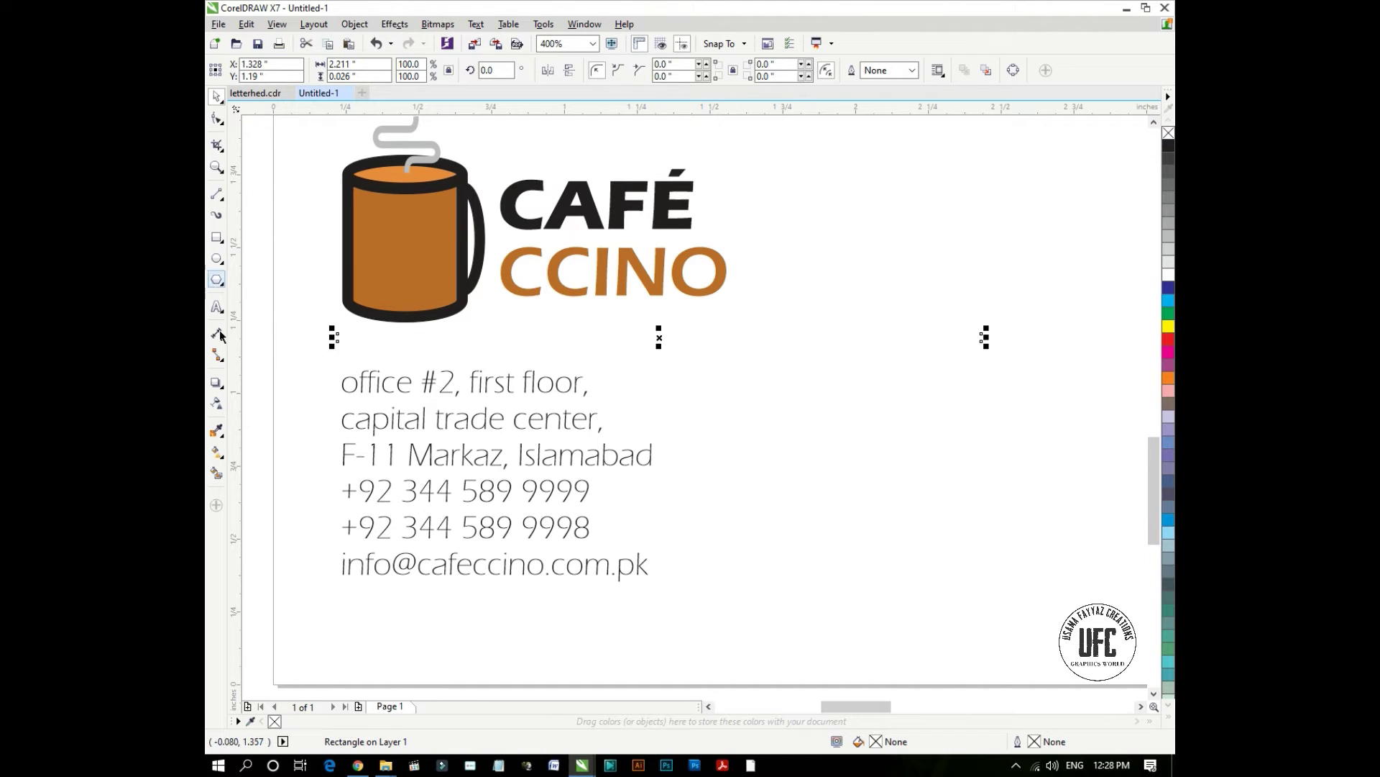
left_click(215, 433)
left_click(403, 262)
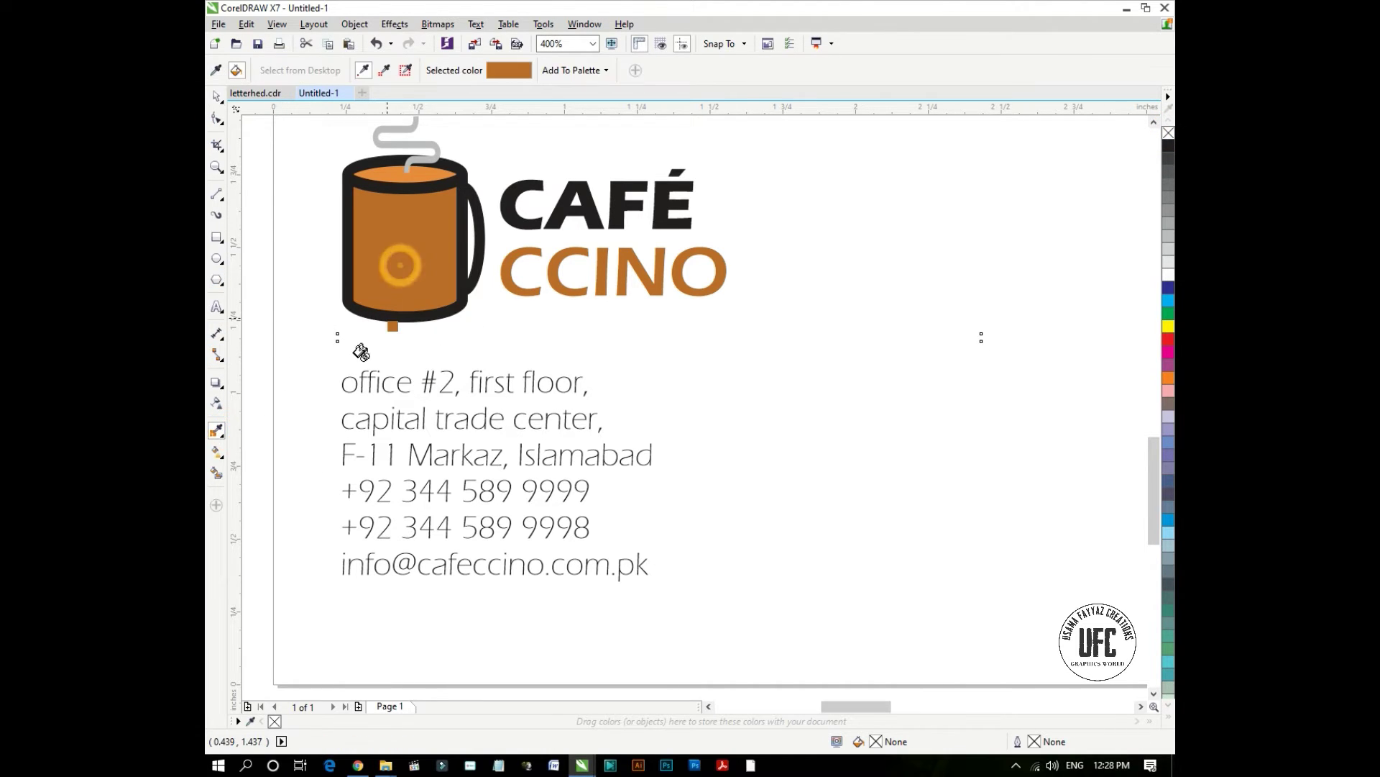
left_click(365, 336)
key("space")
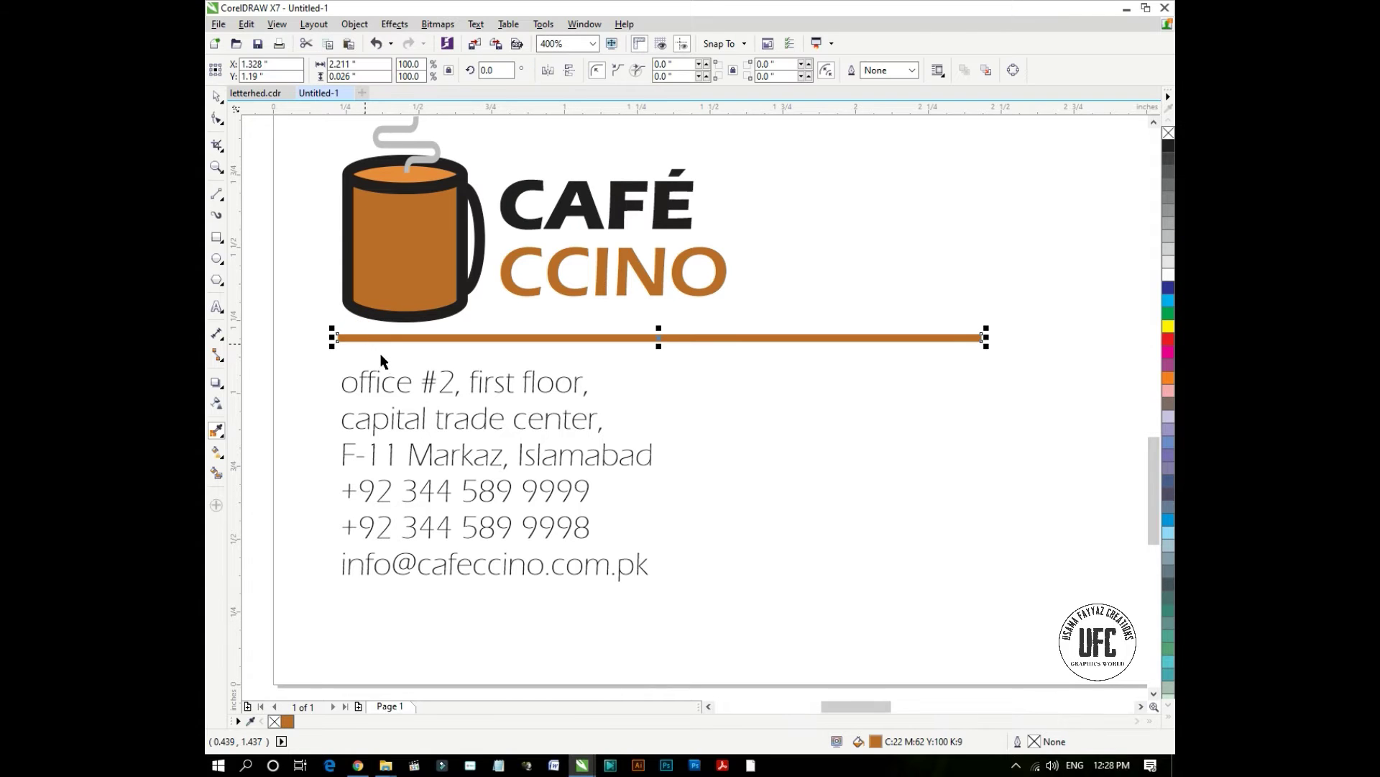
left_click(255, 303)
Nudge the brown bar down 0.01 inch between the logo and the contact text
scroll(352, 339, "up", 2)
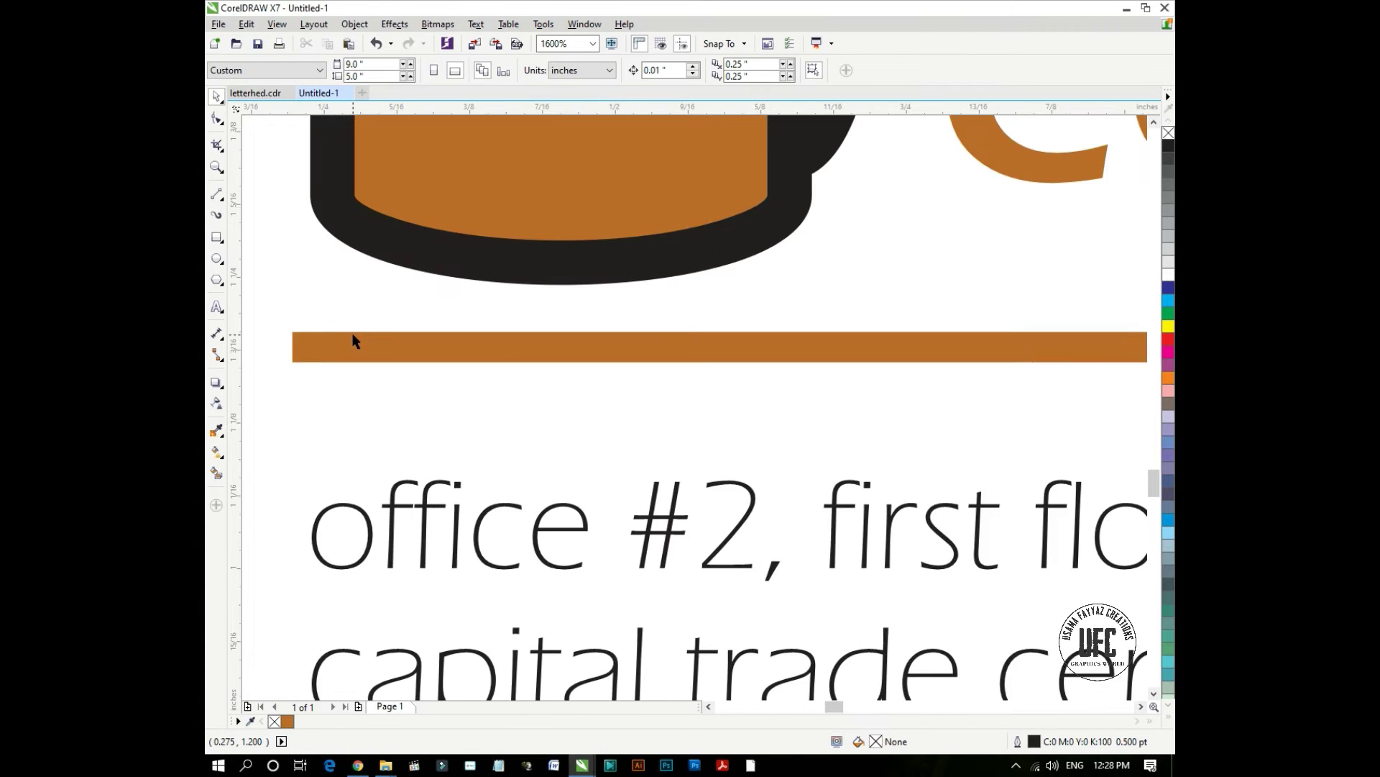
scroll(353, 339, "down", 2)
left_click(364, 337)
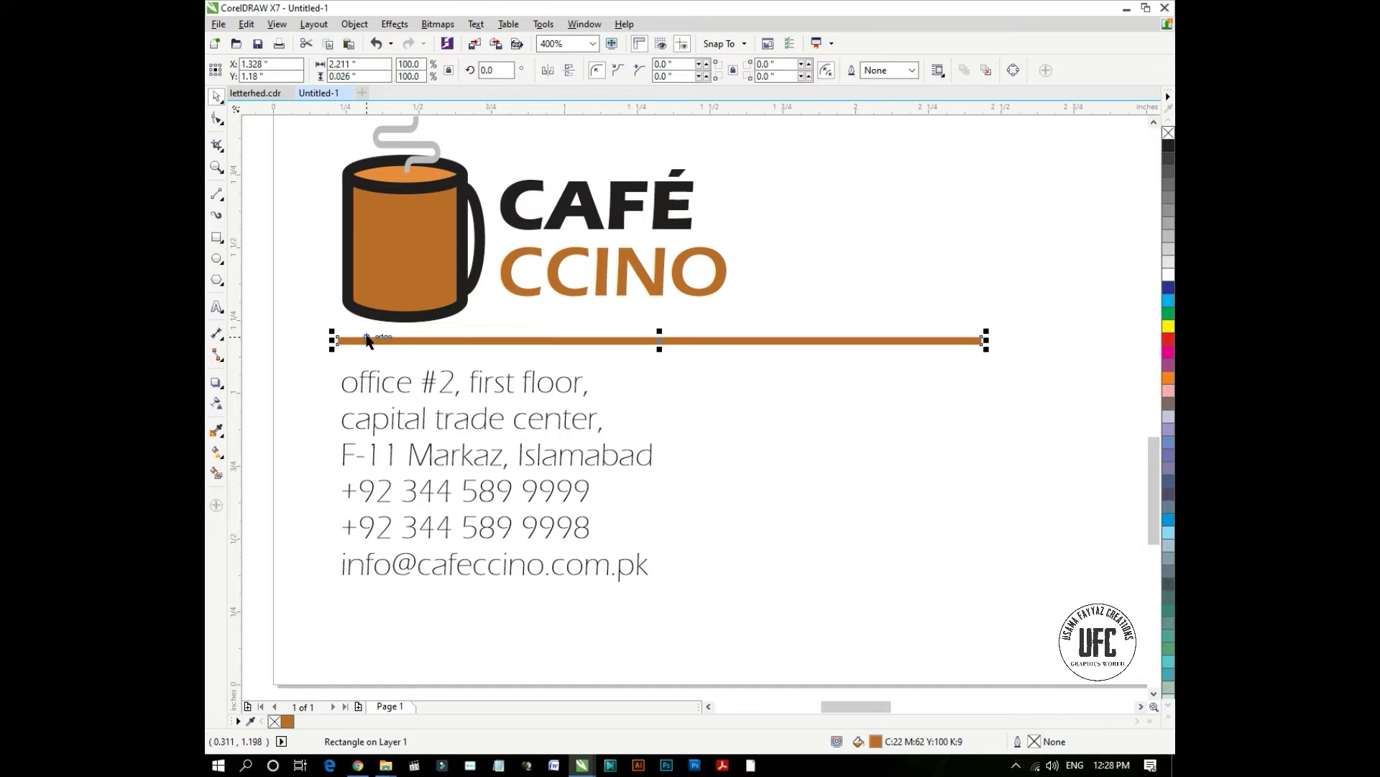
Enlarge the logo, brown bar and contact text together slightly, keeping them anchored in the page's lower-left corner
scroll(363, 335, "down", 2)
left_click(323, 348)
left_click_drag(330, 256, 546, 389)
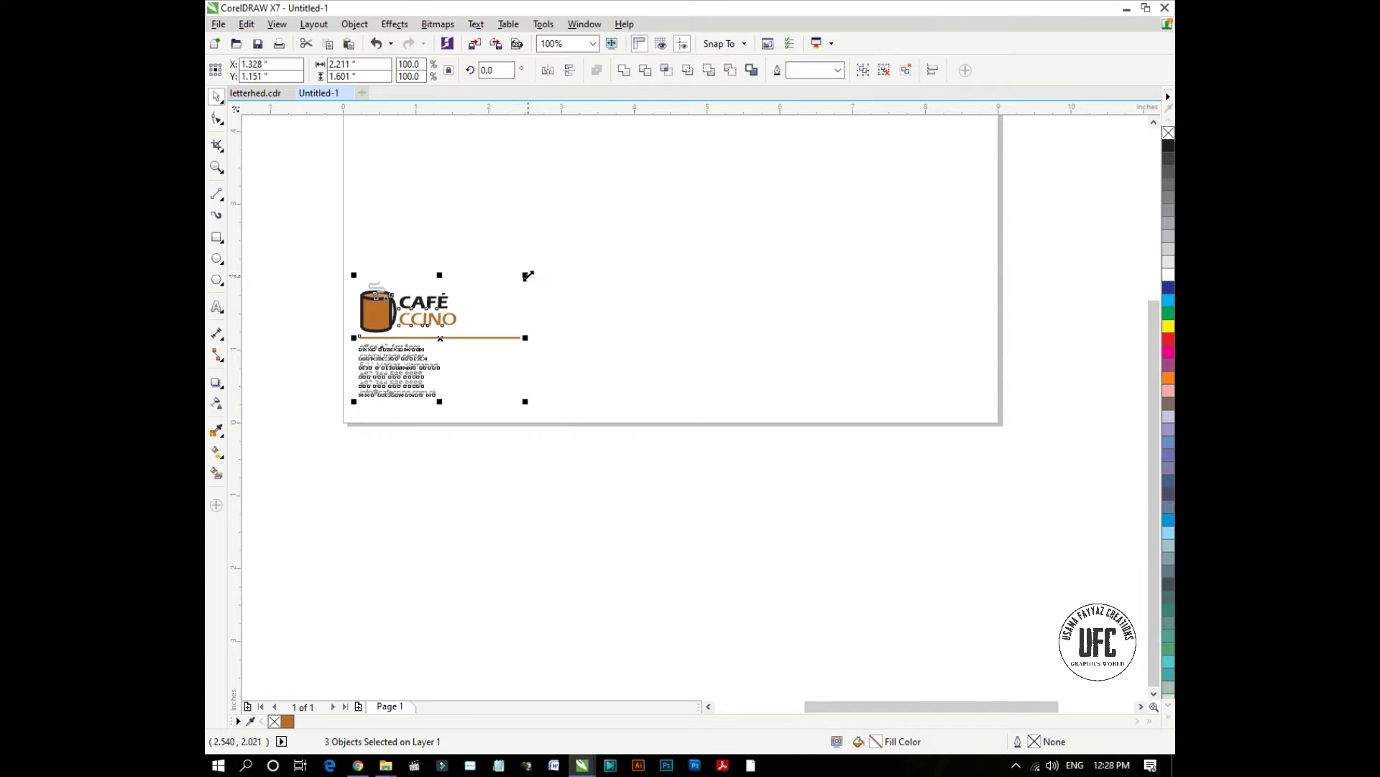
left_click_drag(528, 275, 556, 258)
left_click(422, 462)
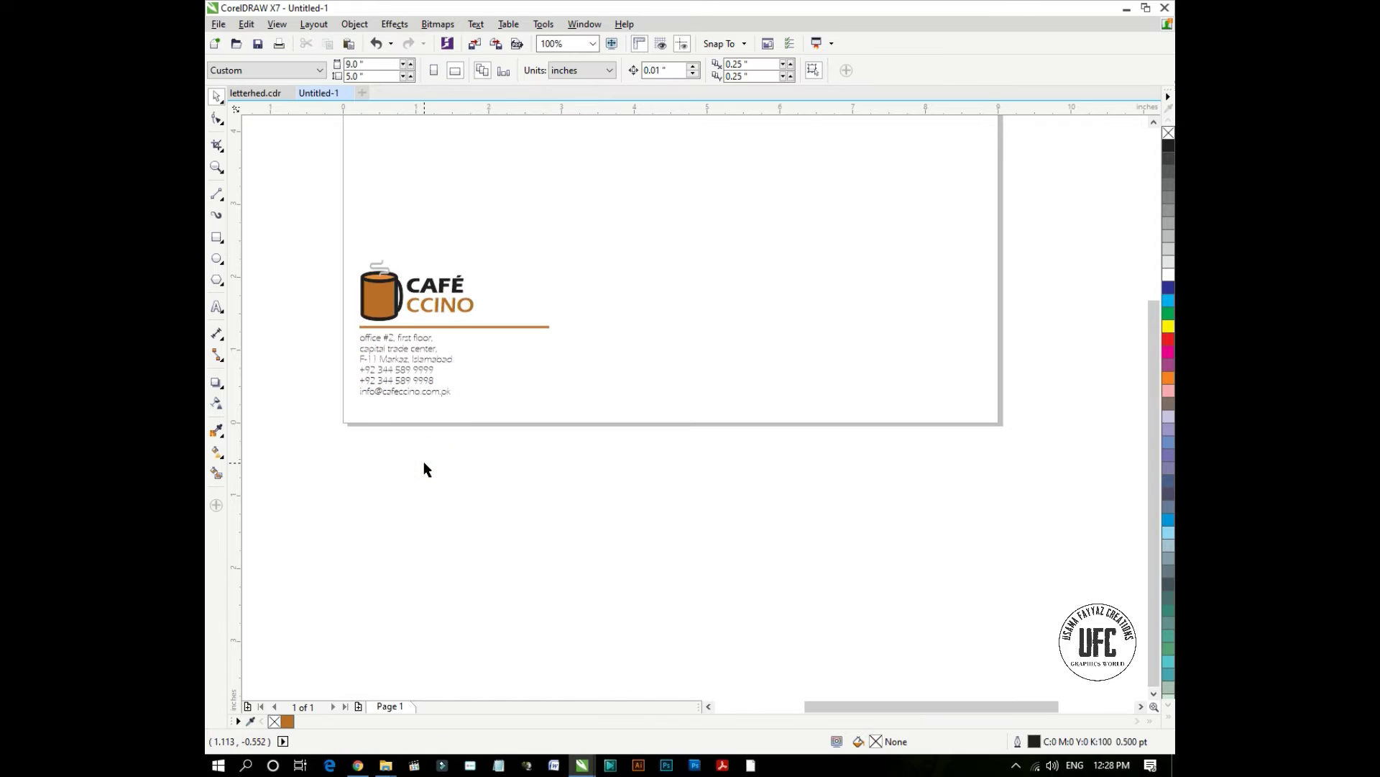
Draw a rectangle about 4.6 by 1.52 inches near the page centre, round its corners to about 0.167 inch and shift it slightly up and left
scroll(424, 464, "down", 1)
scroll(501, 355, "up", 1)
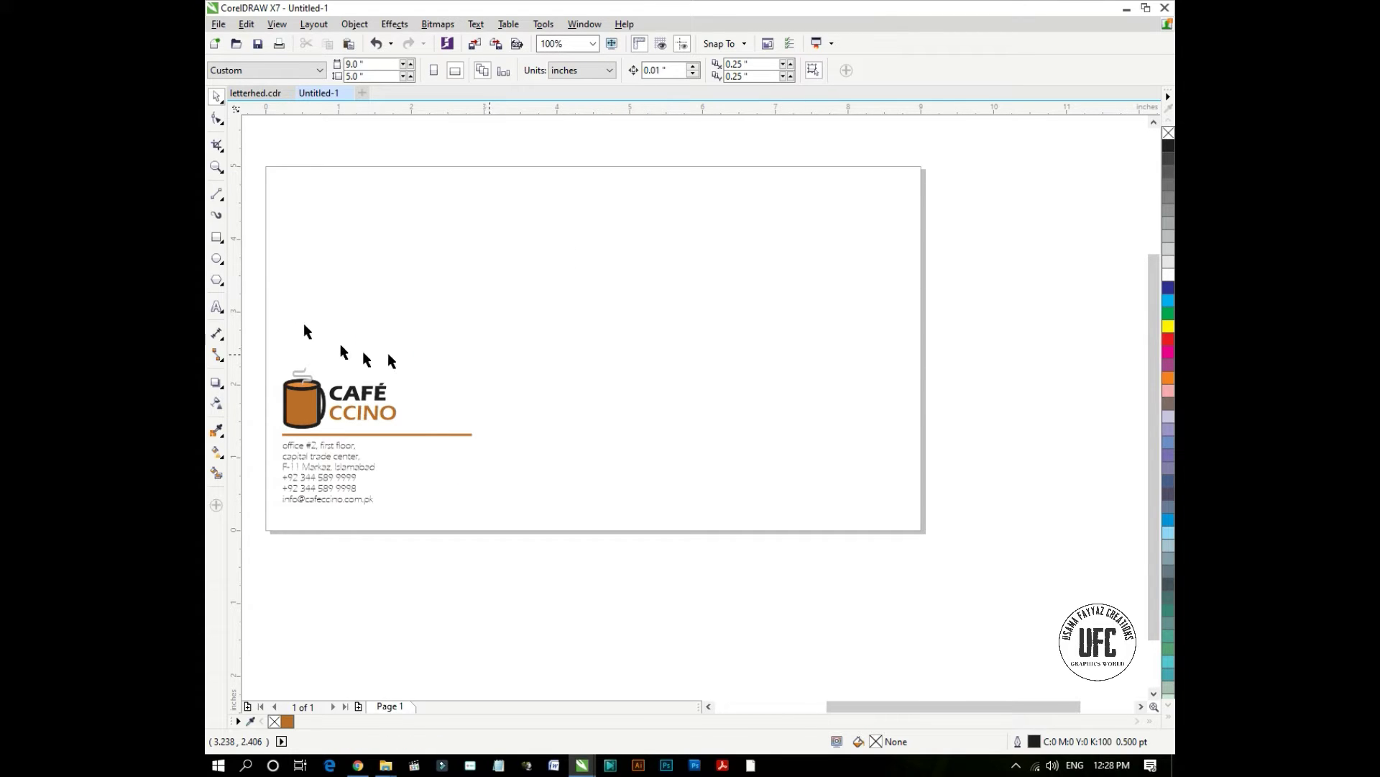
left_click(216, 239)
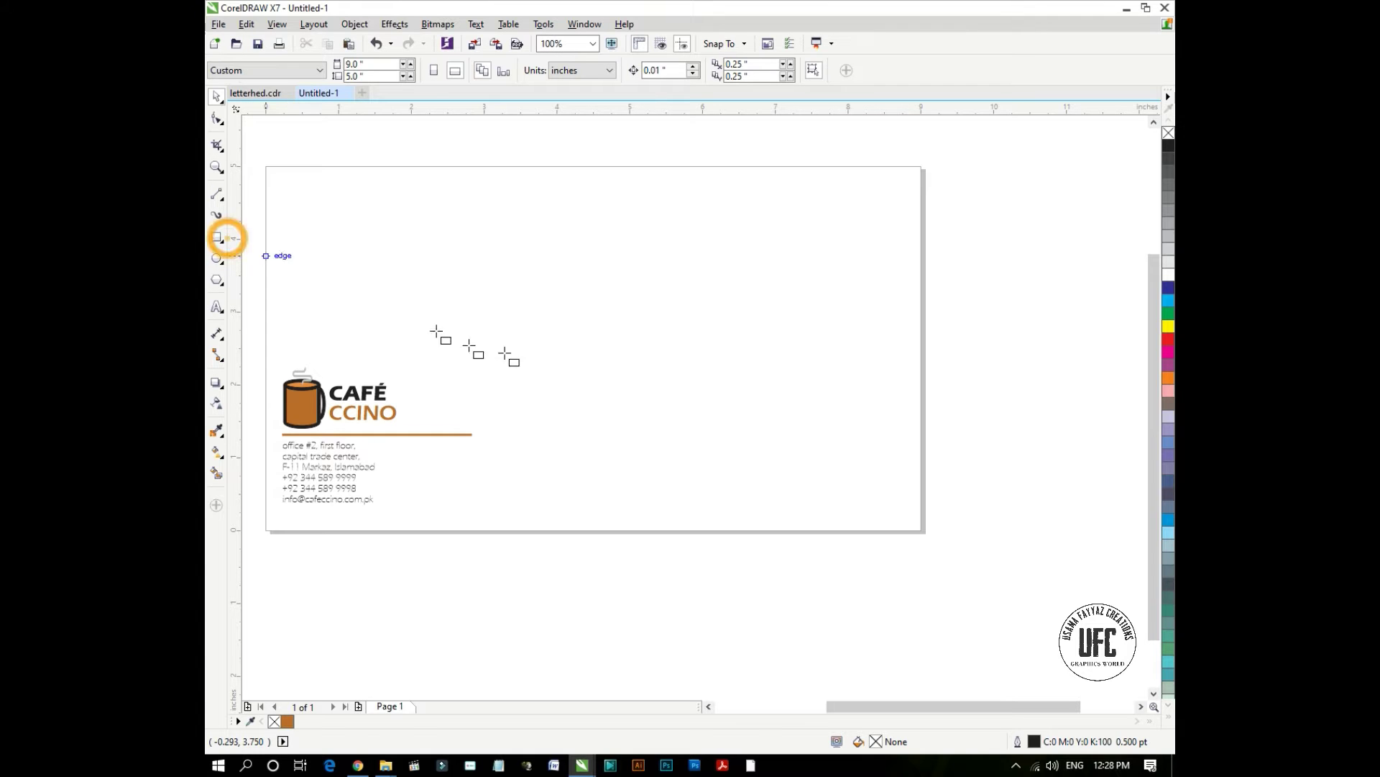
left_click_drag(447, 307, 782, 417)
left_click(217, 120)
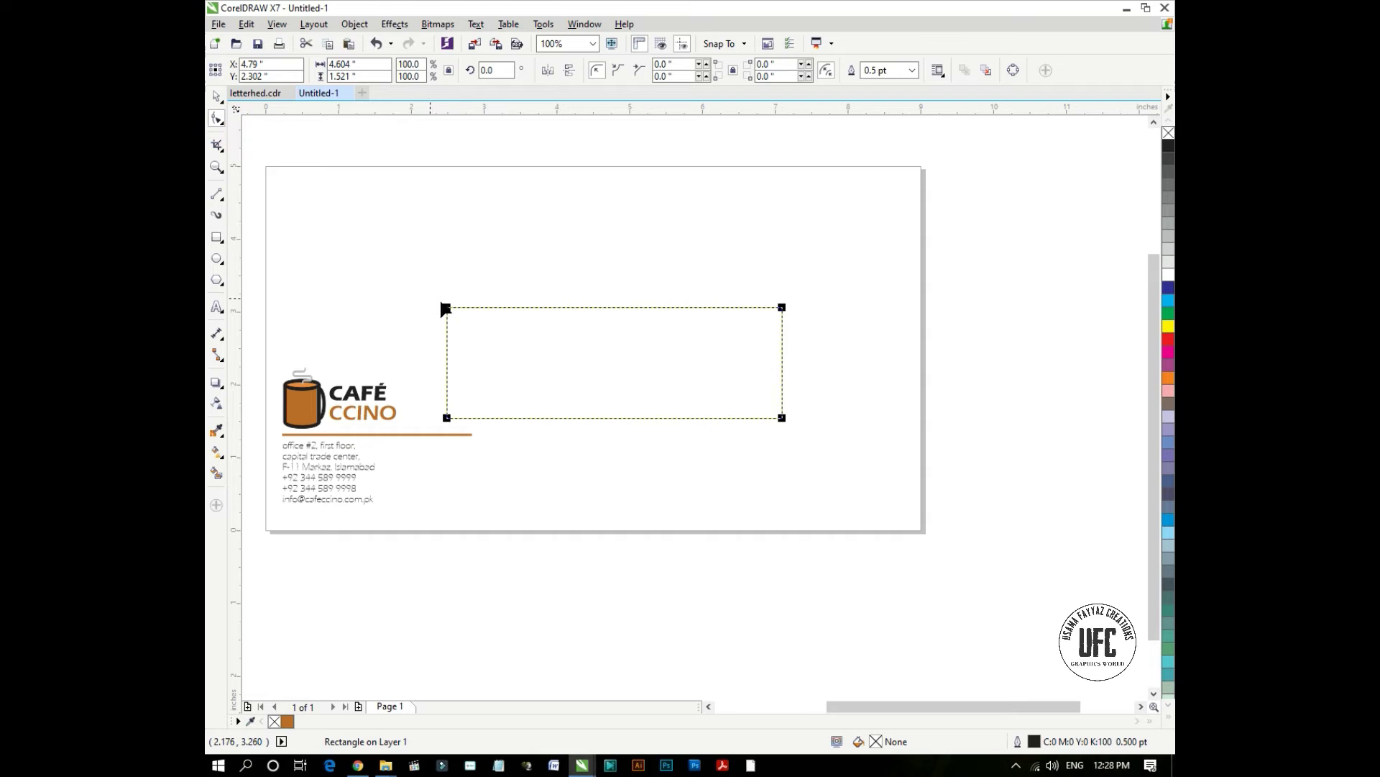
left_click_drag(446, 308, 503, 338)
key("space")
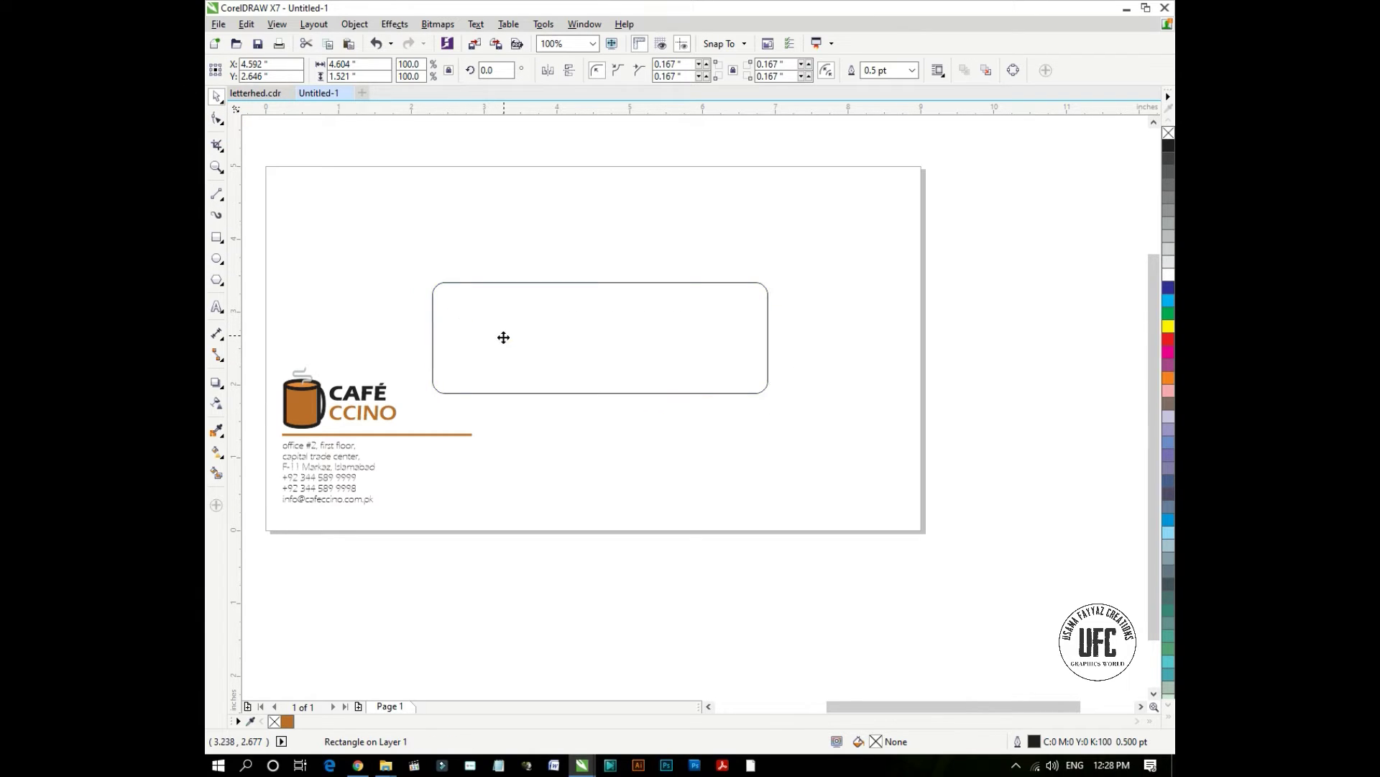
Give the rounded rectangle a 50% black outline with a width of 1 pt
right_click(1166, 276)
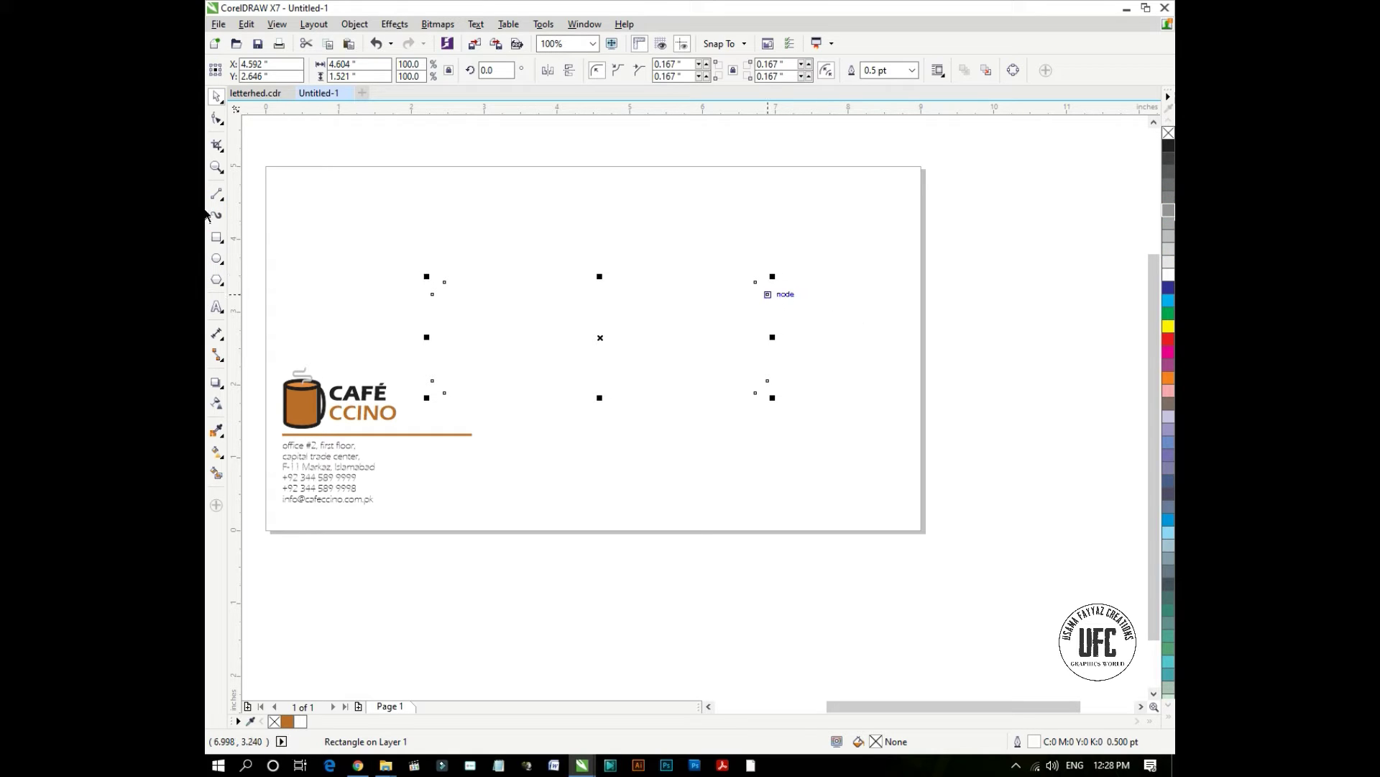
triple_click(887, 71)
type("1")
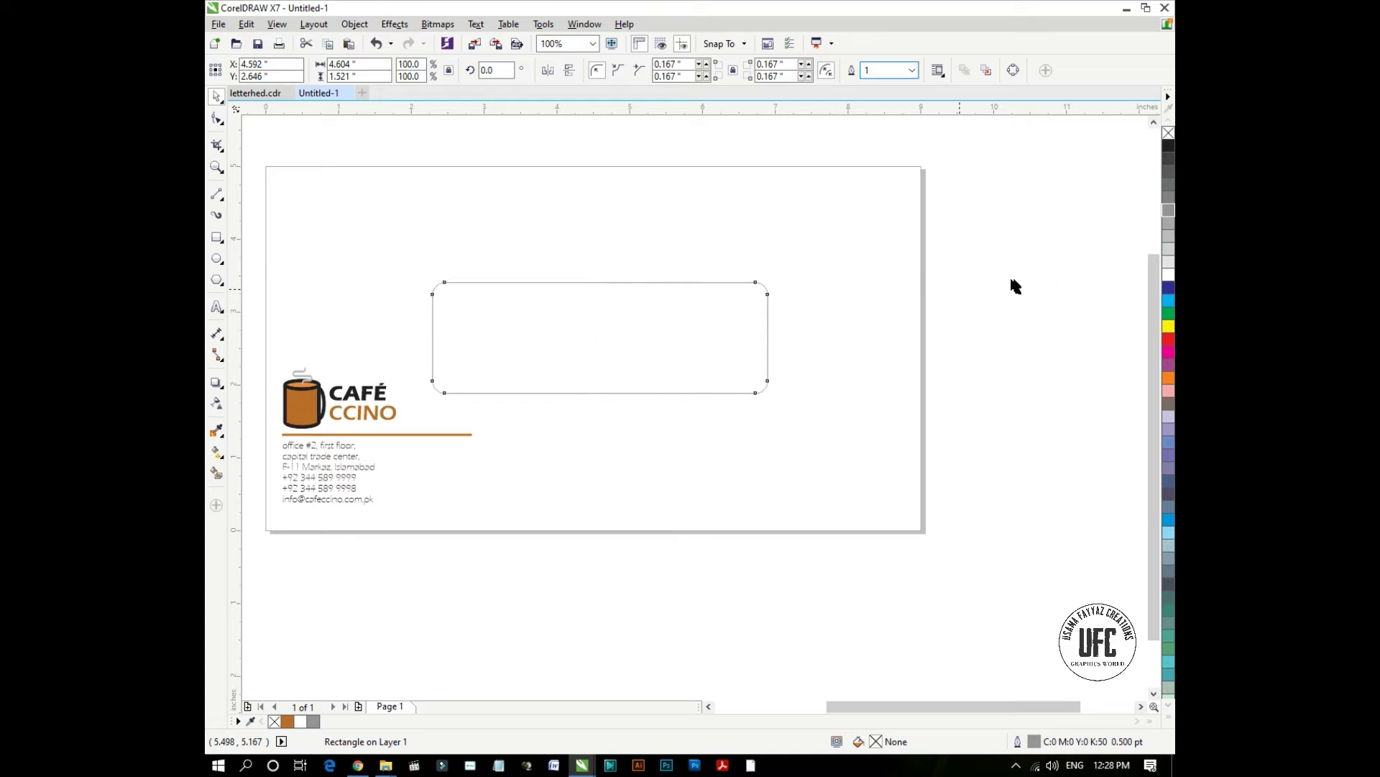
left_click(1013, 281)
left_click(511, 370)
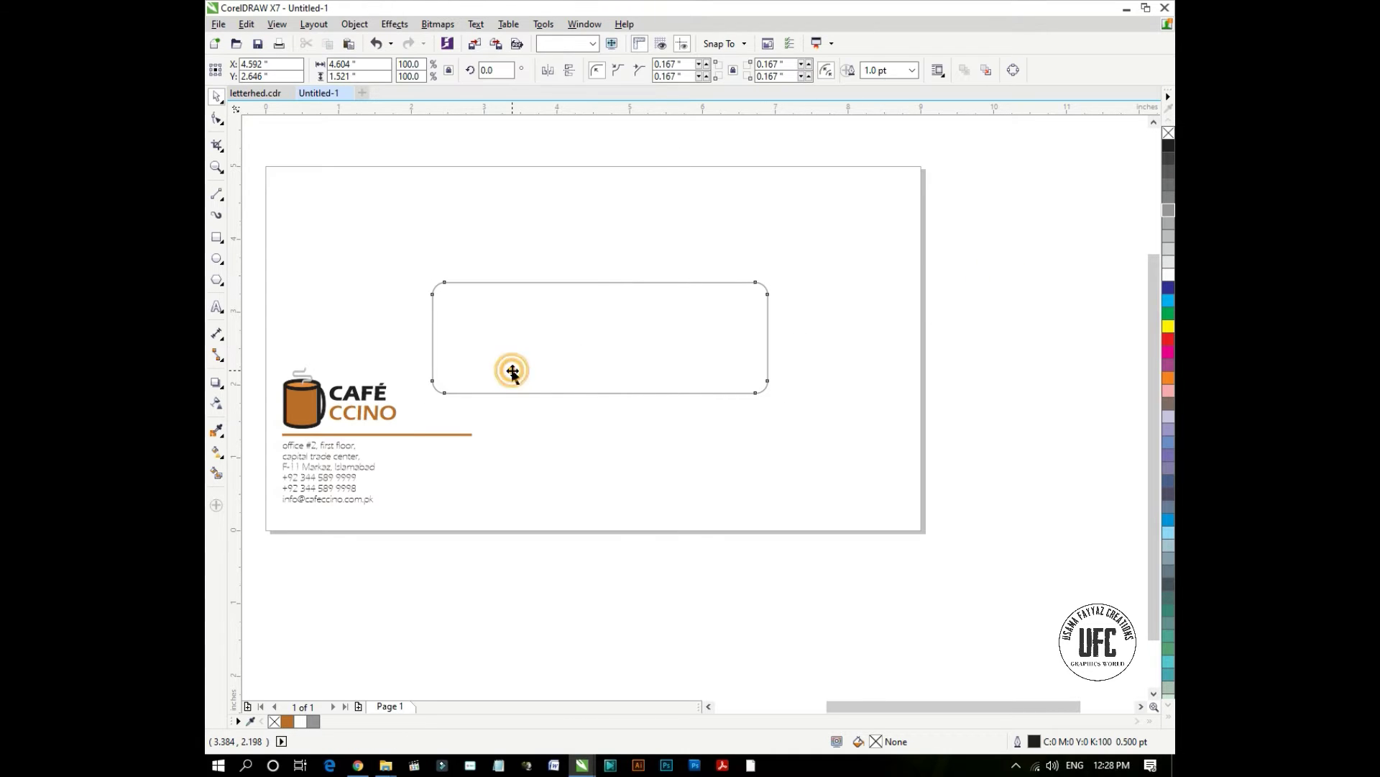
left_click(453, 212)
Add the text "To," in the upper-left part of the rounded box and set its font to Eras Light ITC
left_click(216, 308)
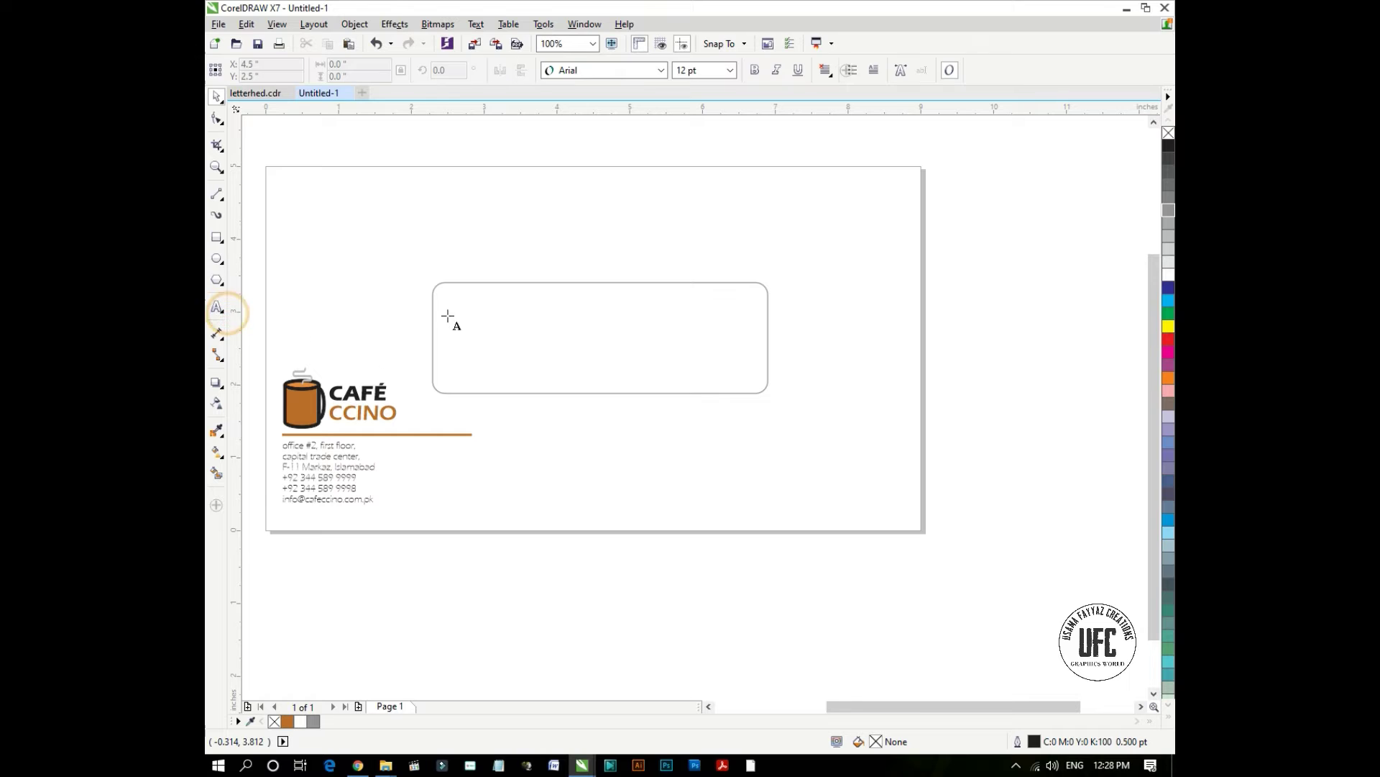
left_click(445, 311)
type("To,")
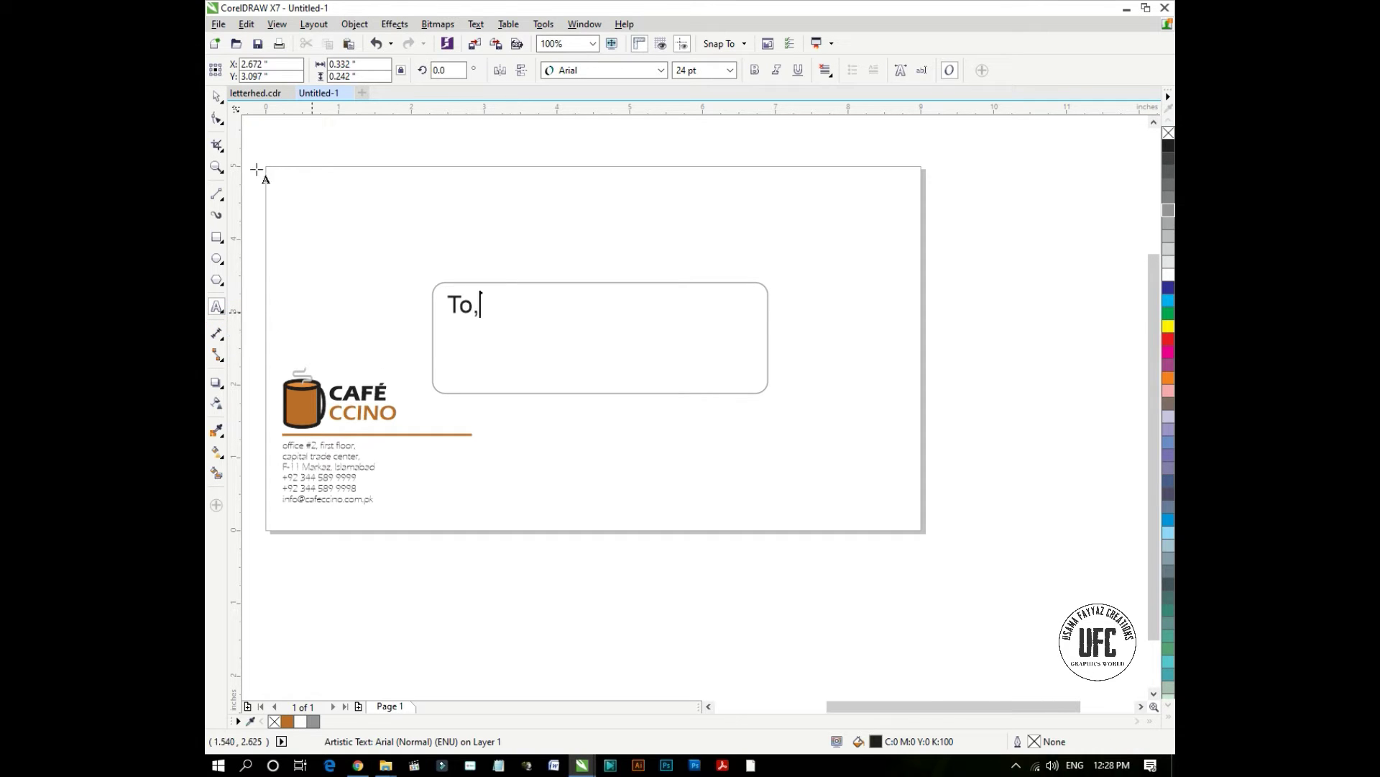
left_click(216, 97)
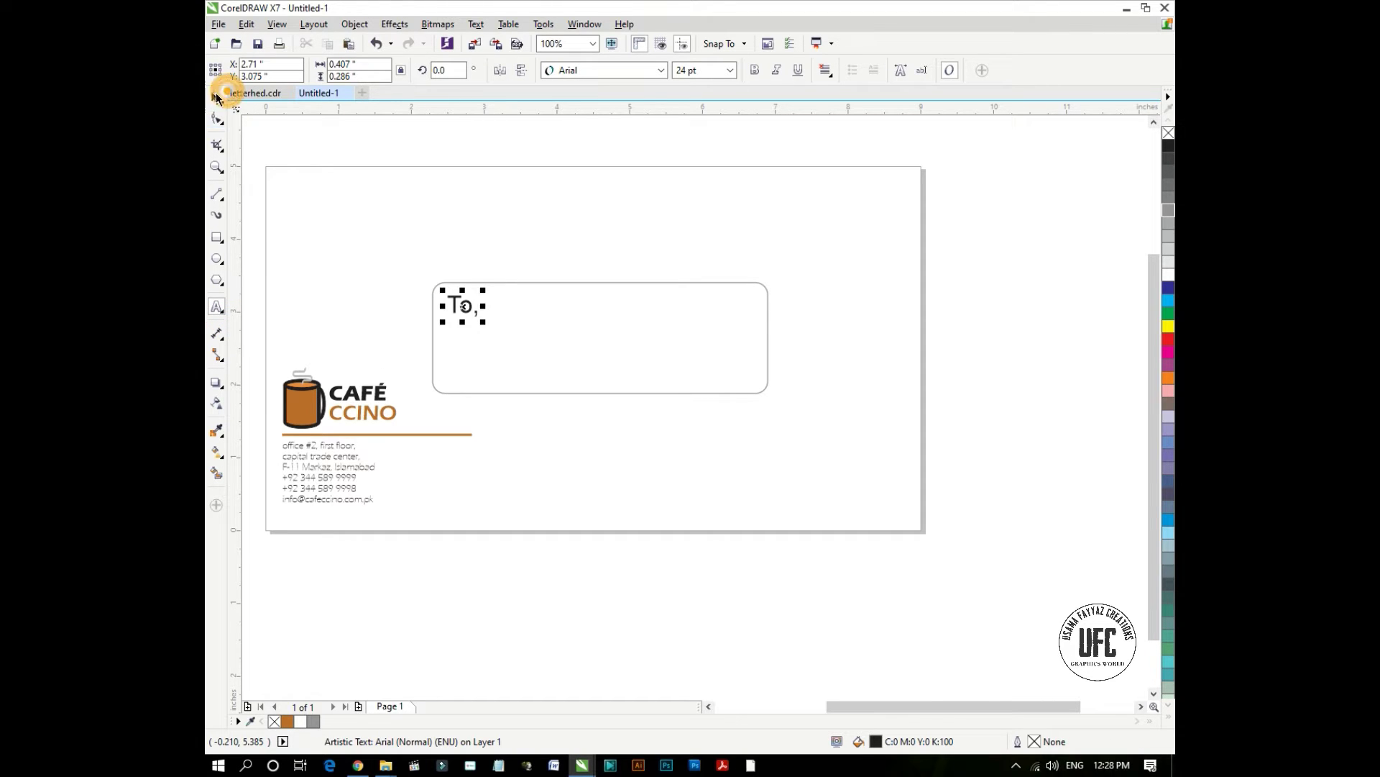
left_click(661, 70)
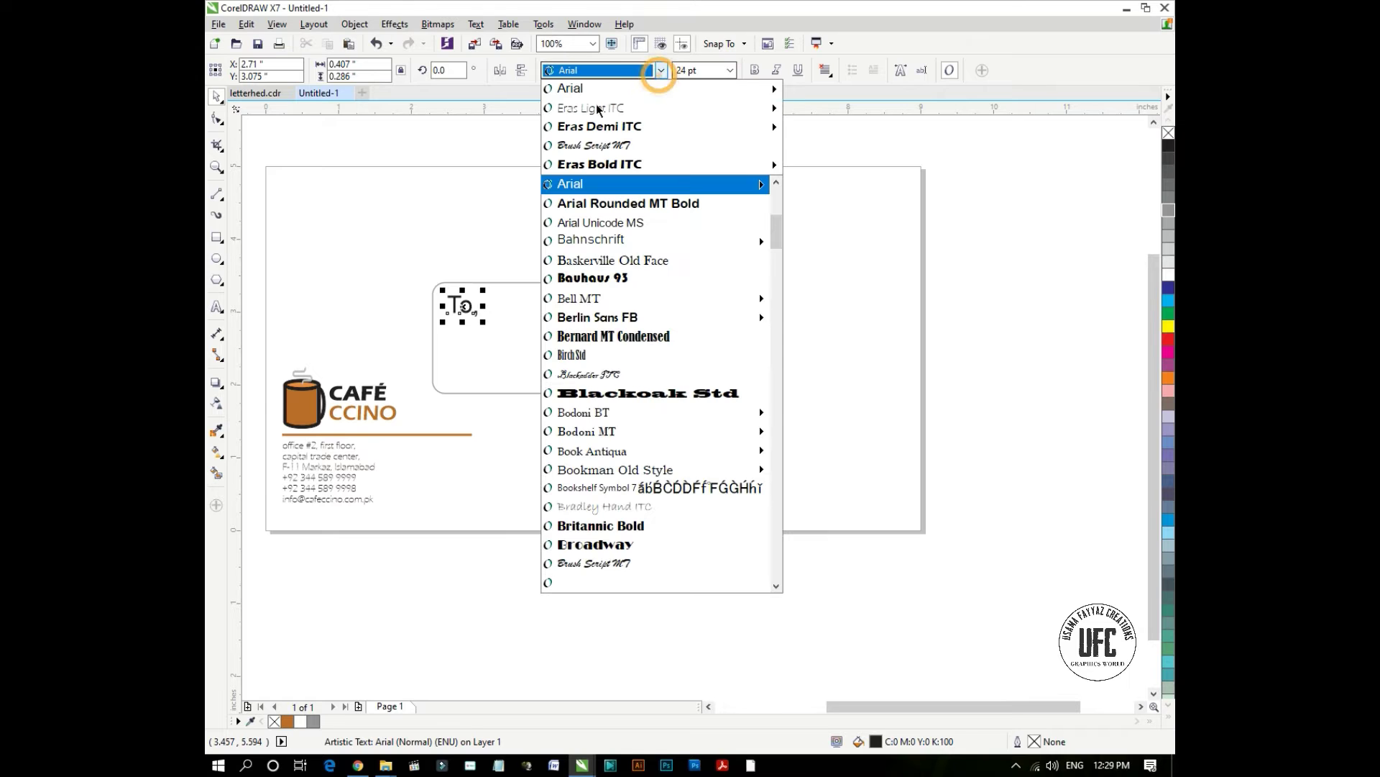
mouse_move(661, 105)
left_click(827, 142)
Shrink the "To," text to about 12.8 pt and move it closer to the rounded box's upper-left corner
scroll(459, 317, "up", 2)
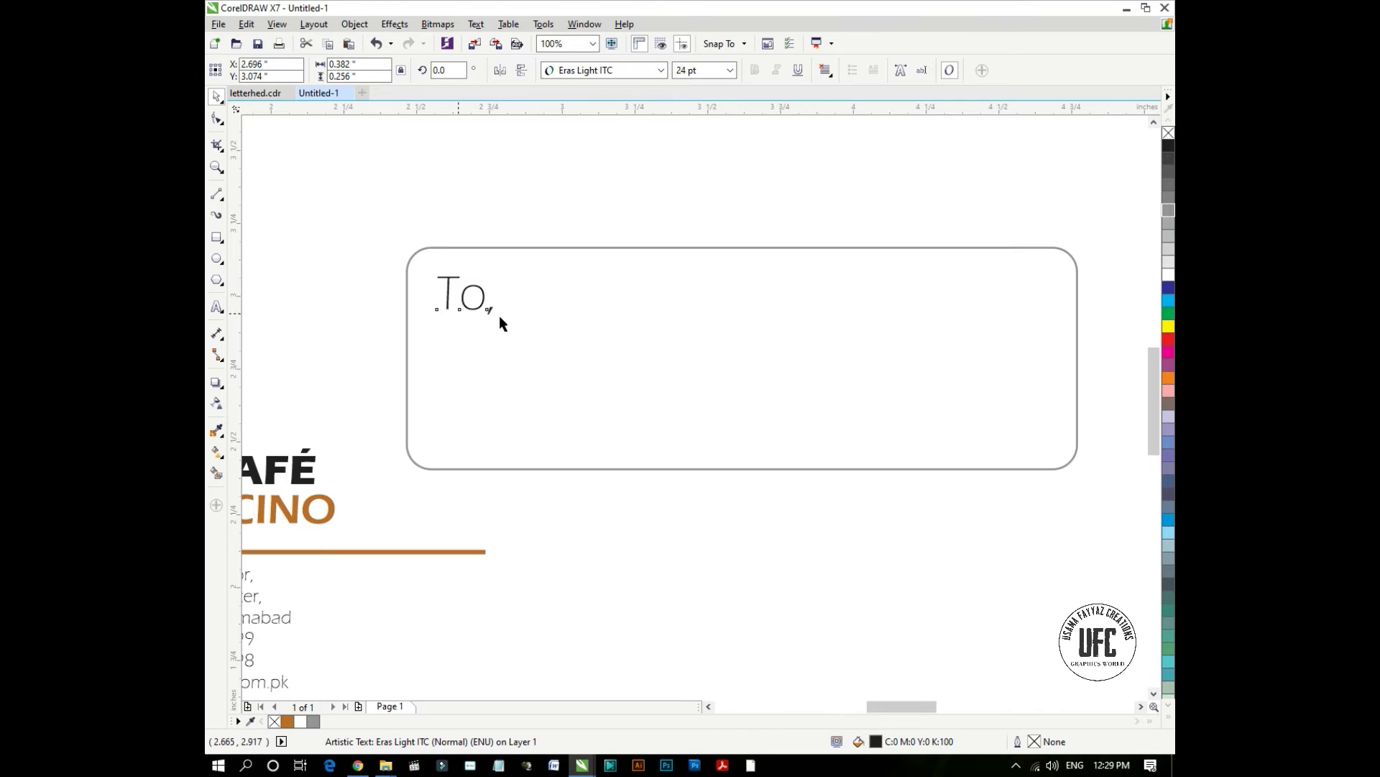
left_click_drag(535, 318, 425, 235)
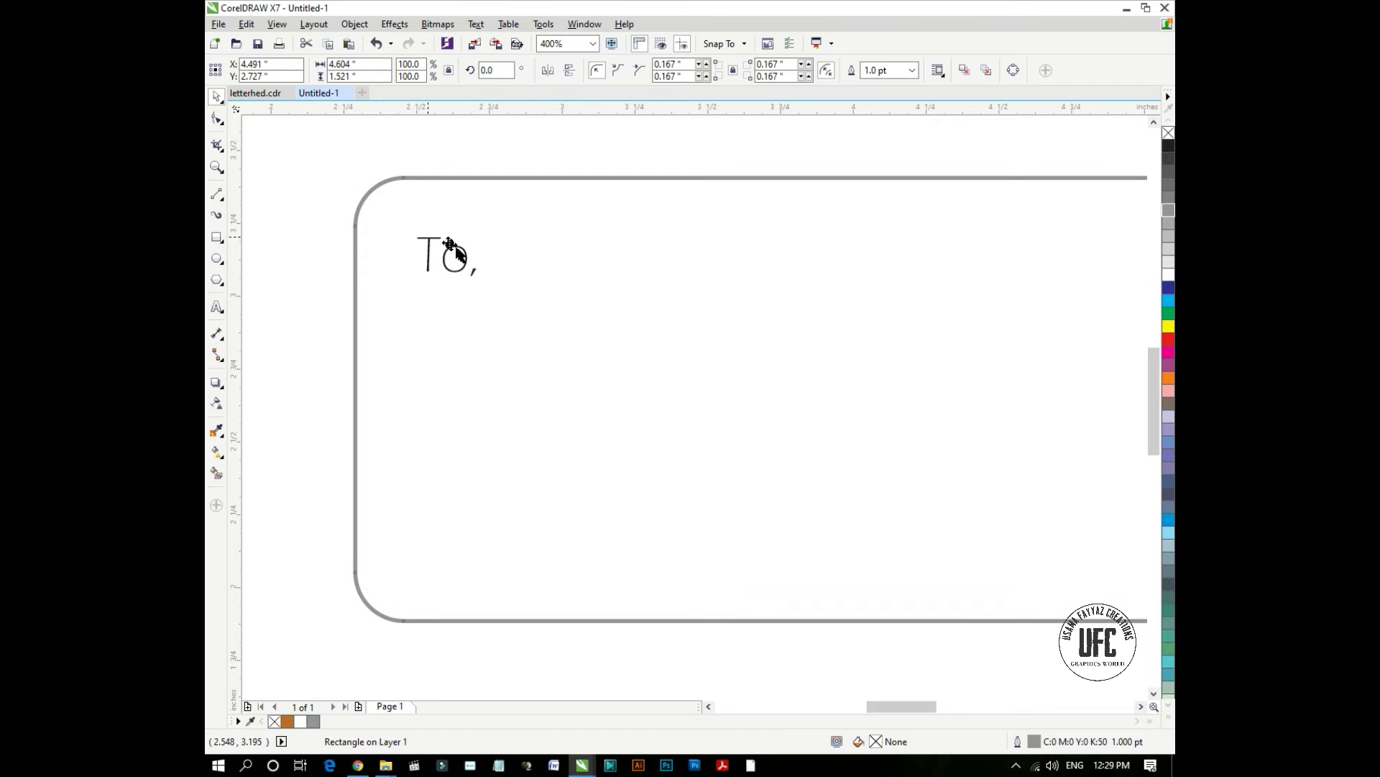
key("ctrl+z")
left_click(460, 264)
left_click(460, 264)
left_click(455, 263)
left_click_drag(453, 259, 397, 214)
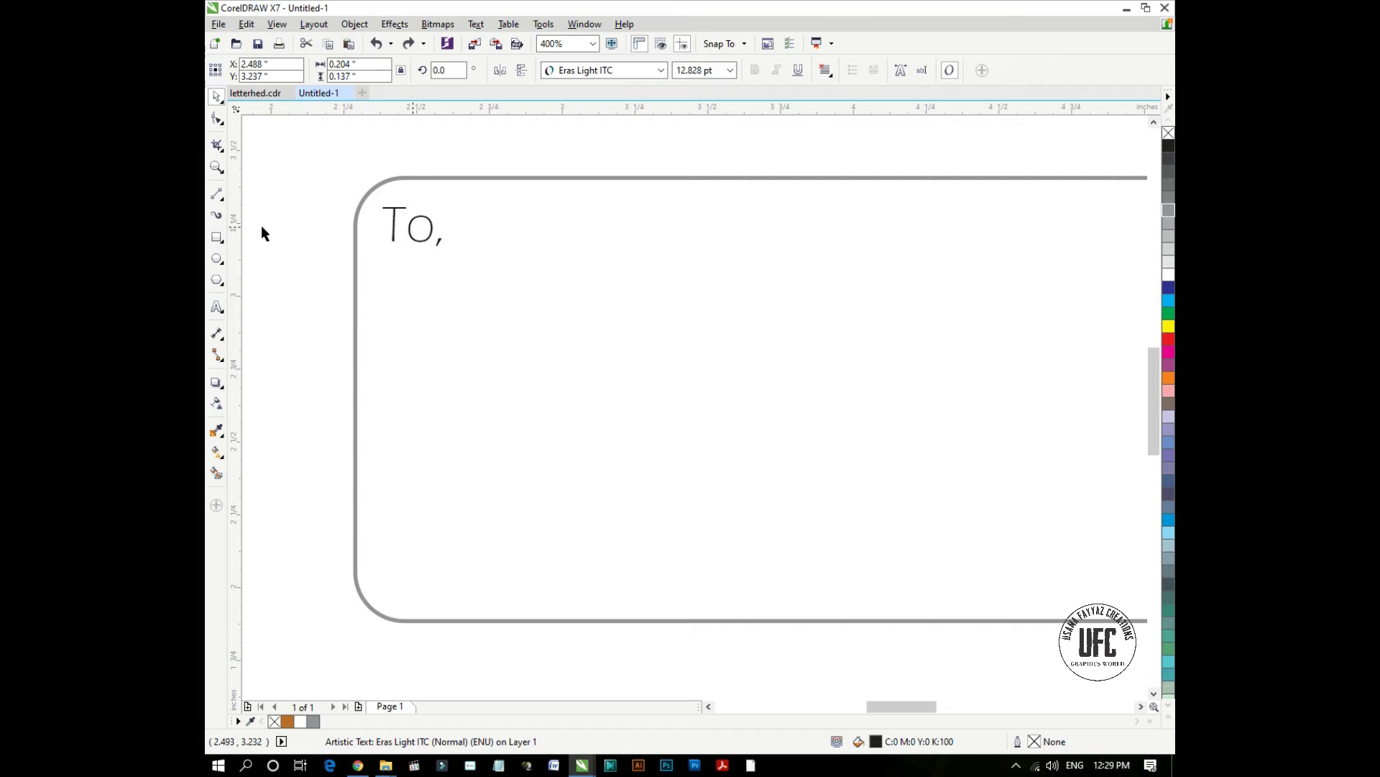
Draw a horizontal line about 4.08 inches long below "To," inside the rounded box
left_click(216, 195)
scroll(271, 261, "down", 1)
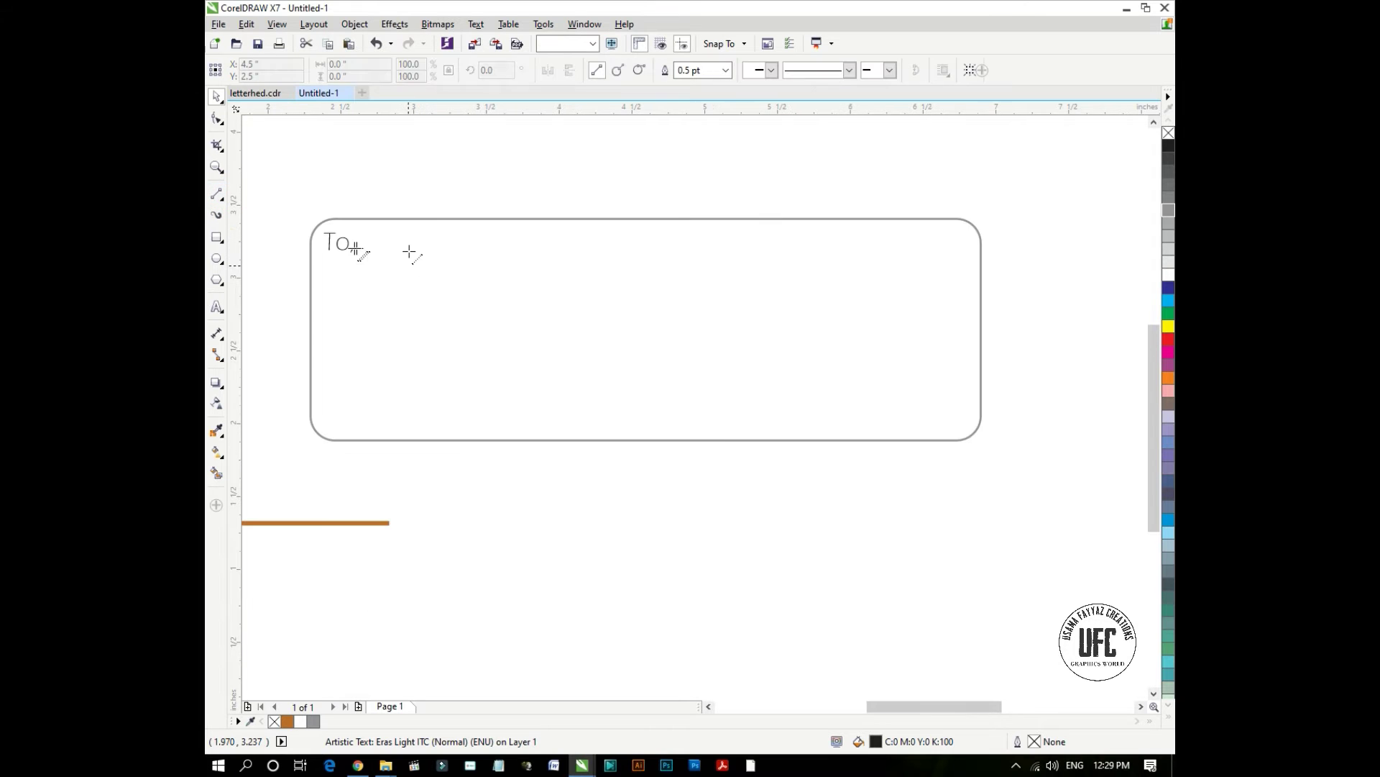
left_click_drag(356, 250, 944, 274)
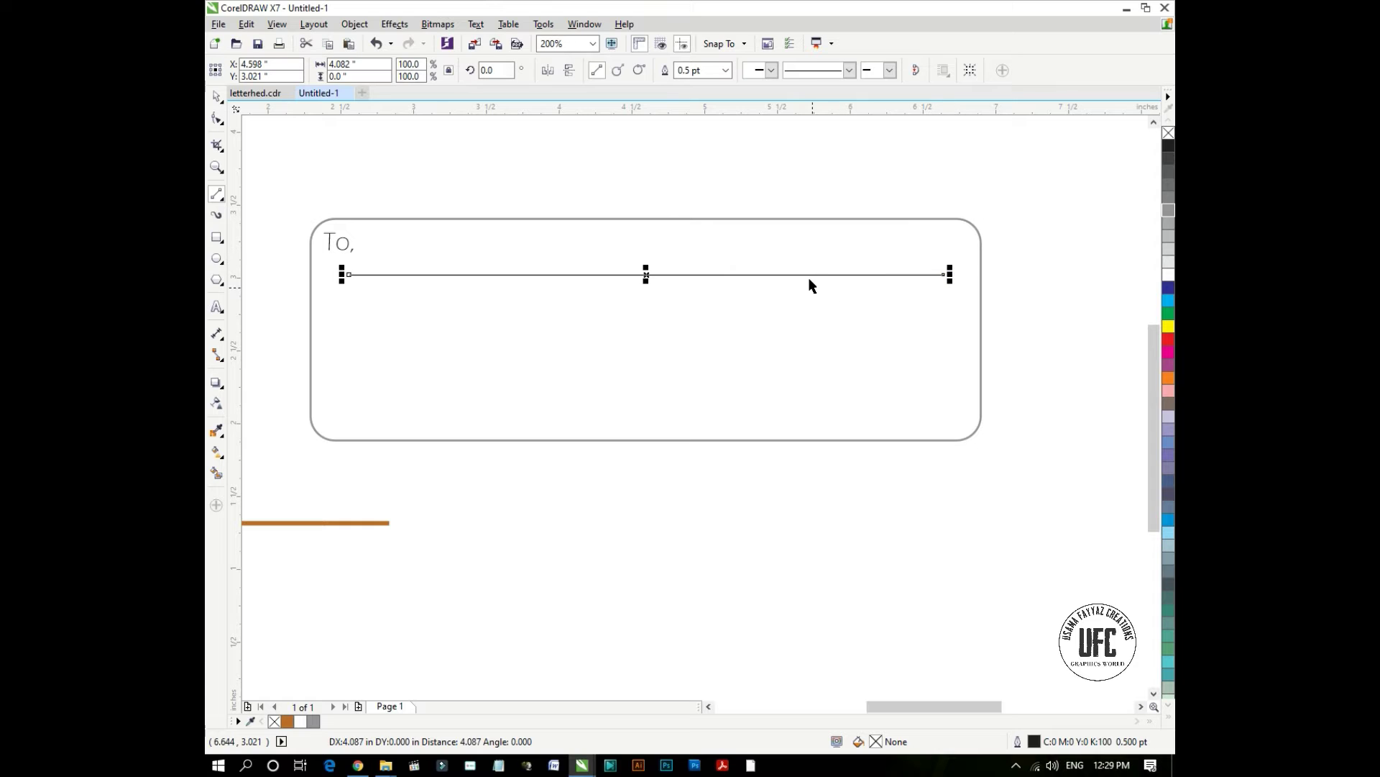
Copy the line about 0.55 inch downward and repeat the duplication for a third line
key("space")
left_click_drag(811, 276, 811, 353)
key("ctrl+d")
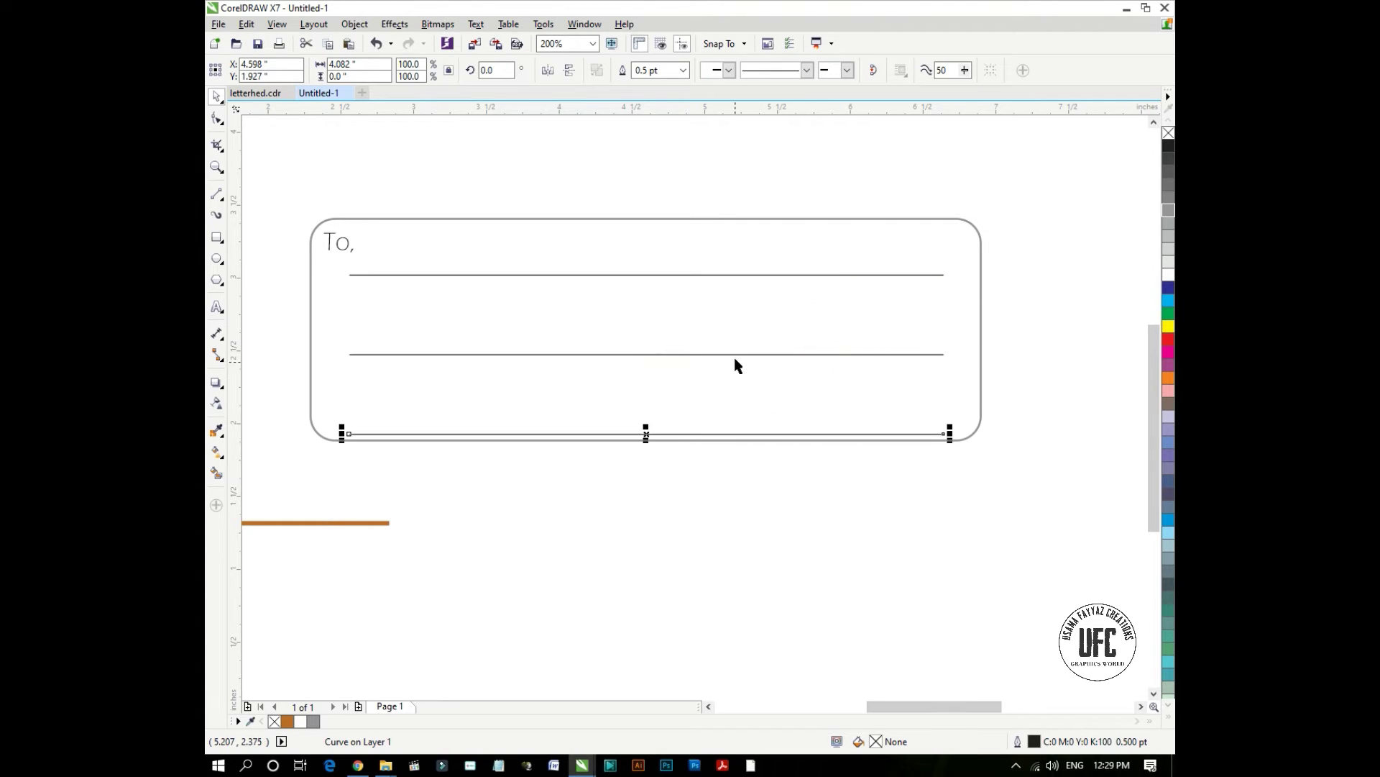
Compress the spacing of the three writing lines to about 0.885 inch overall height and group the lines
left_click(735, 356, "shift")
left_click(737, 342)
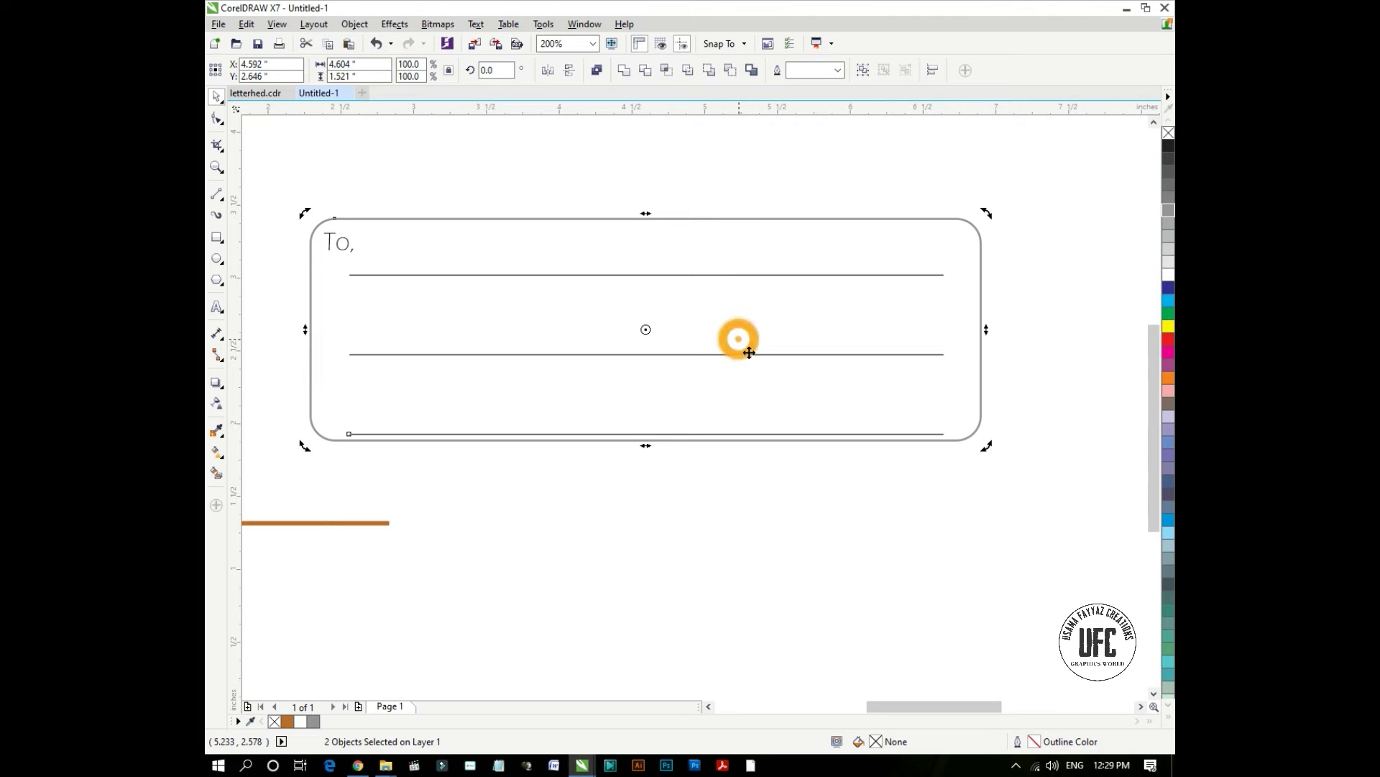
left_click(750, 354)
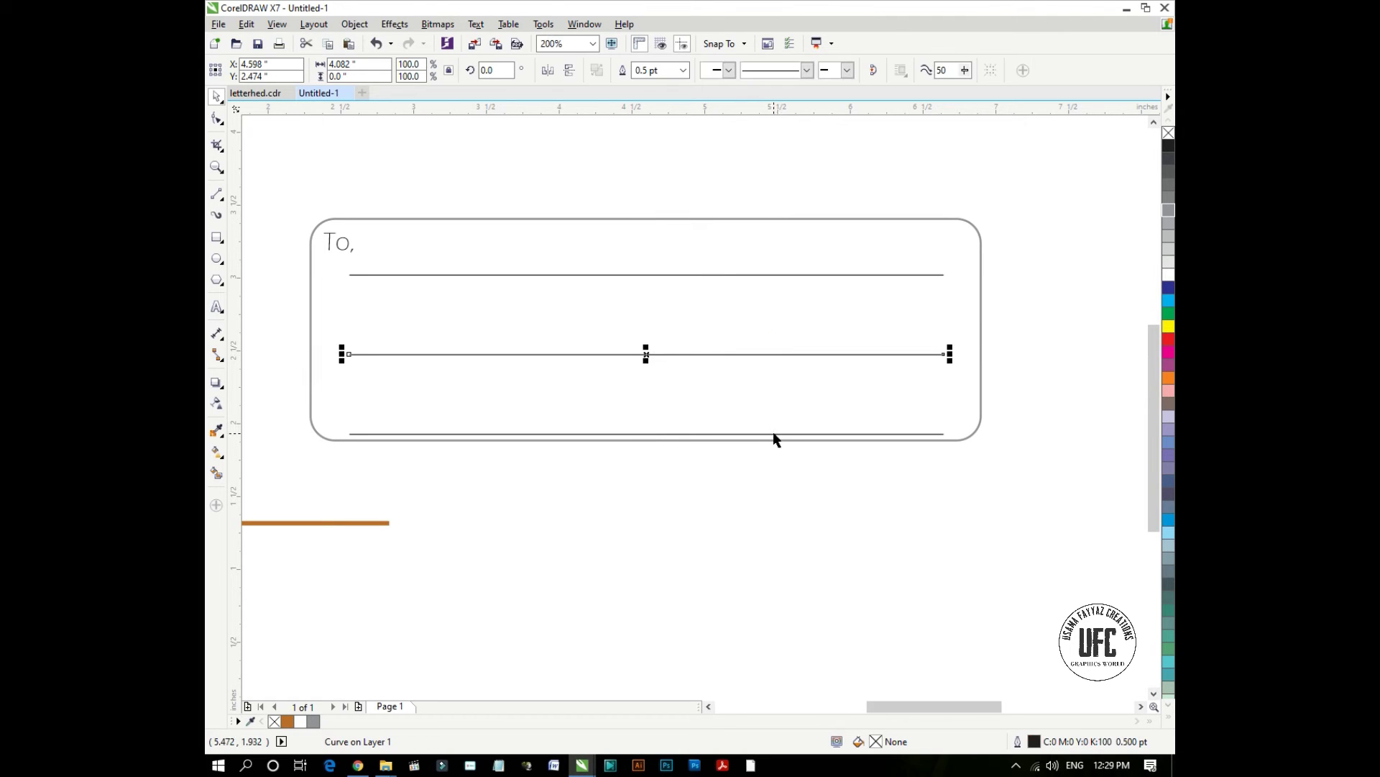
left_click(773, 434, "shift")
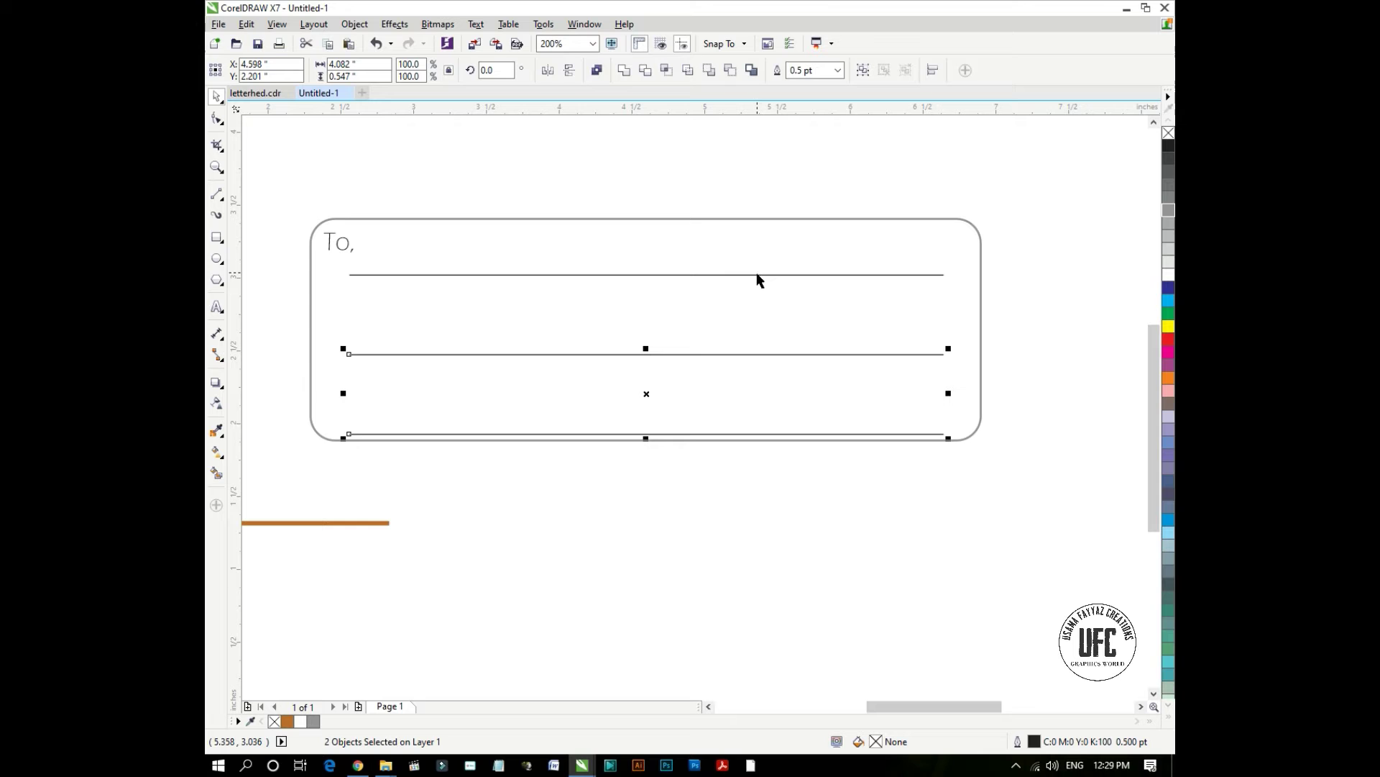
left_click_drag(645, 435, 646, 407)
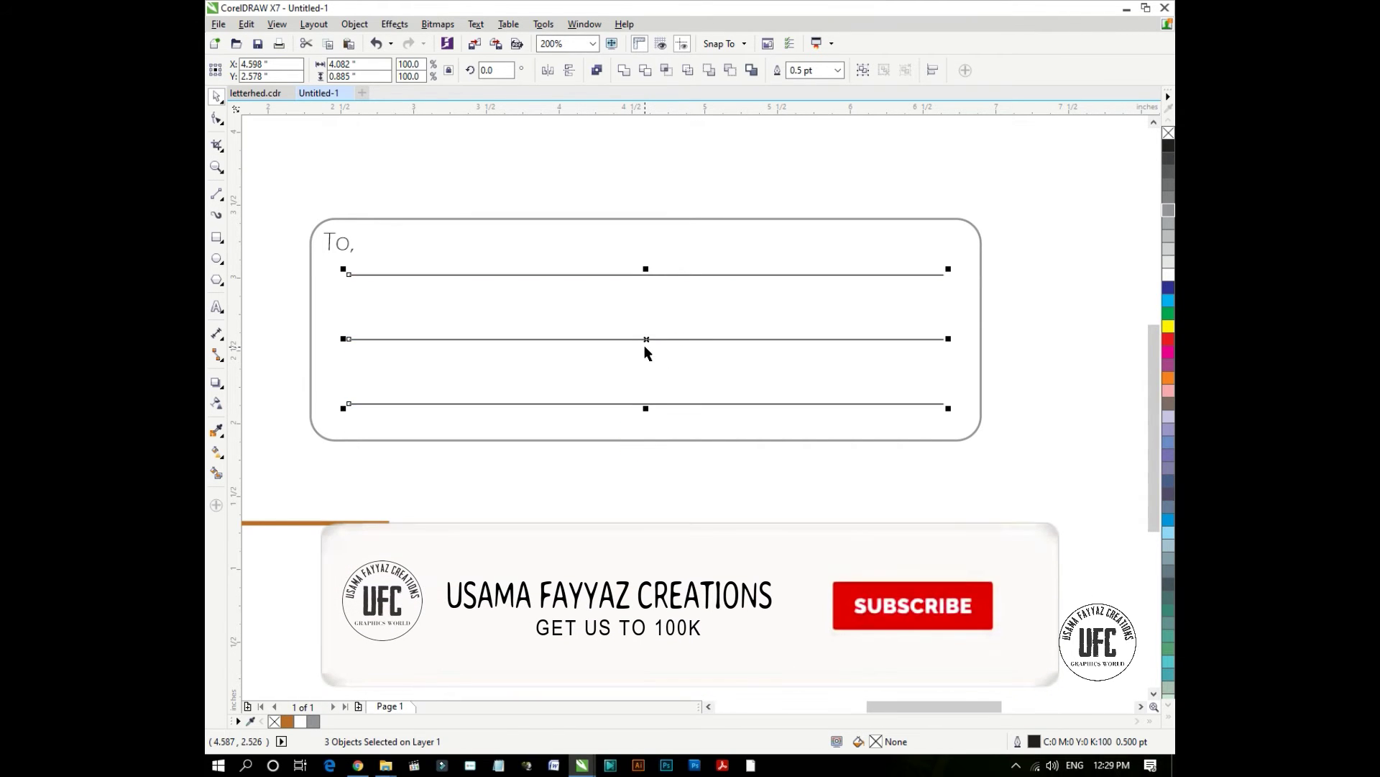
key("ctrl+g")
scroll(715, 370, "down", 2)
left_click(710, 527)
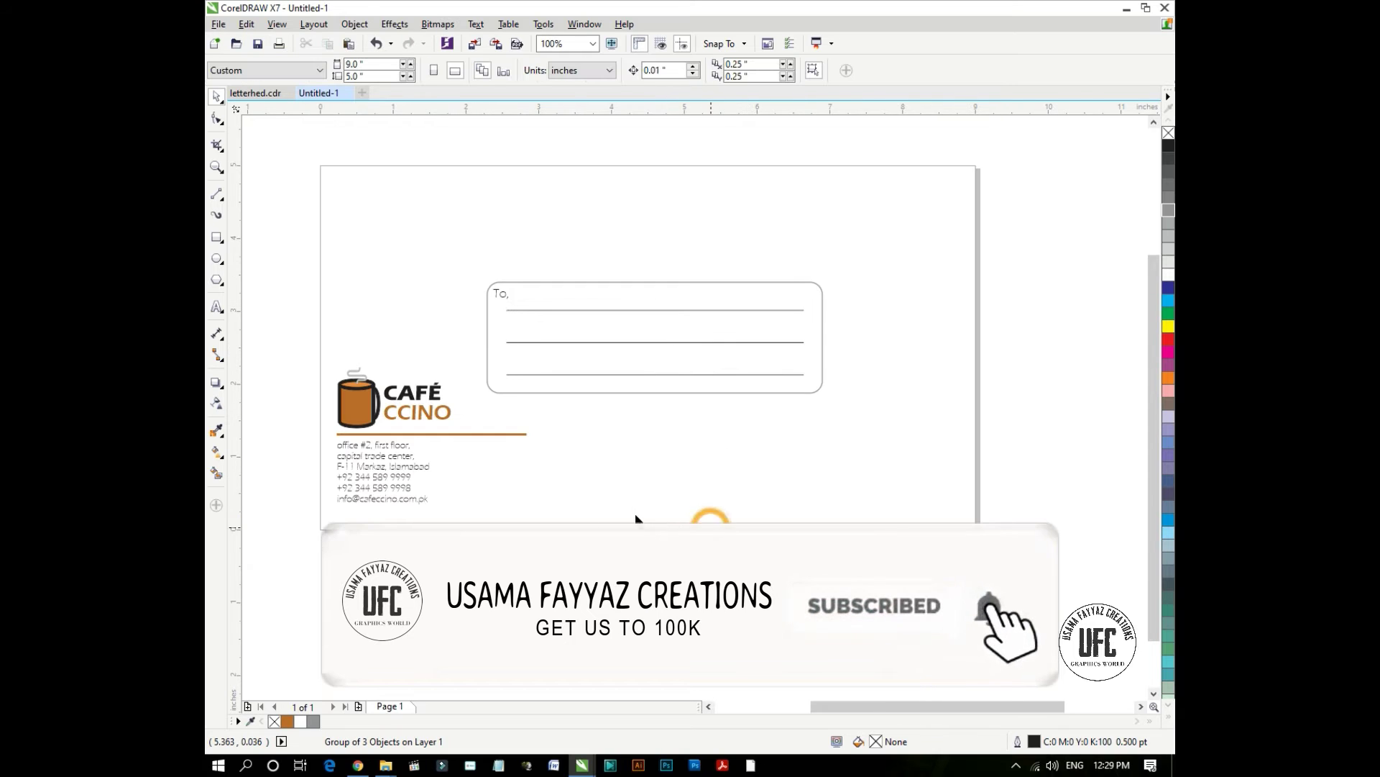
Add a 9 by 5 inch frame around the page and place a copy beside it for the envelope's back
scroll(405, 438, "down", 1)
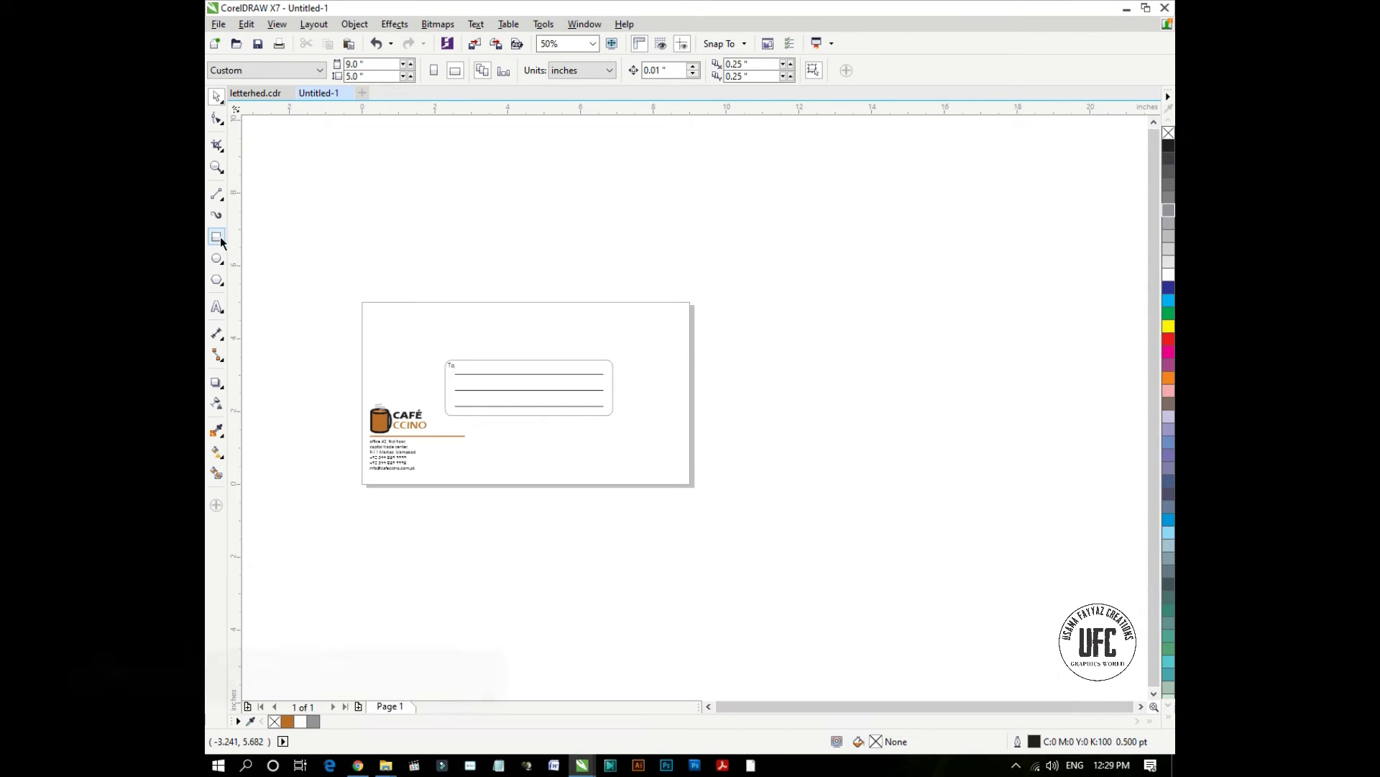
left_click(362, 395)
left_click_drag(374, 369, 721, 343)
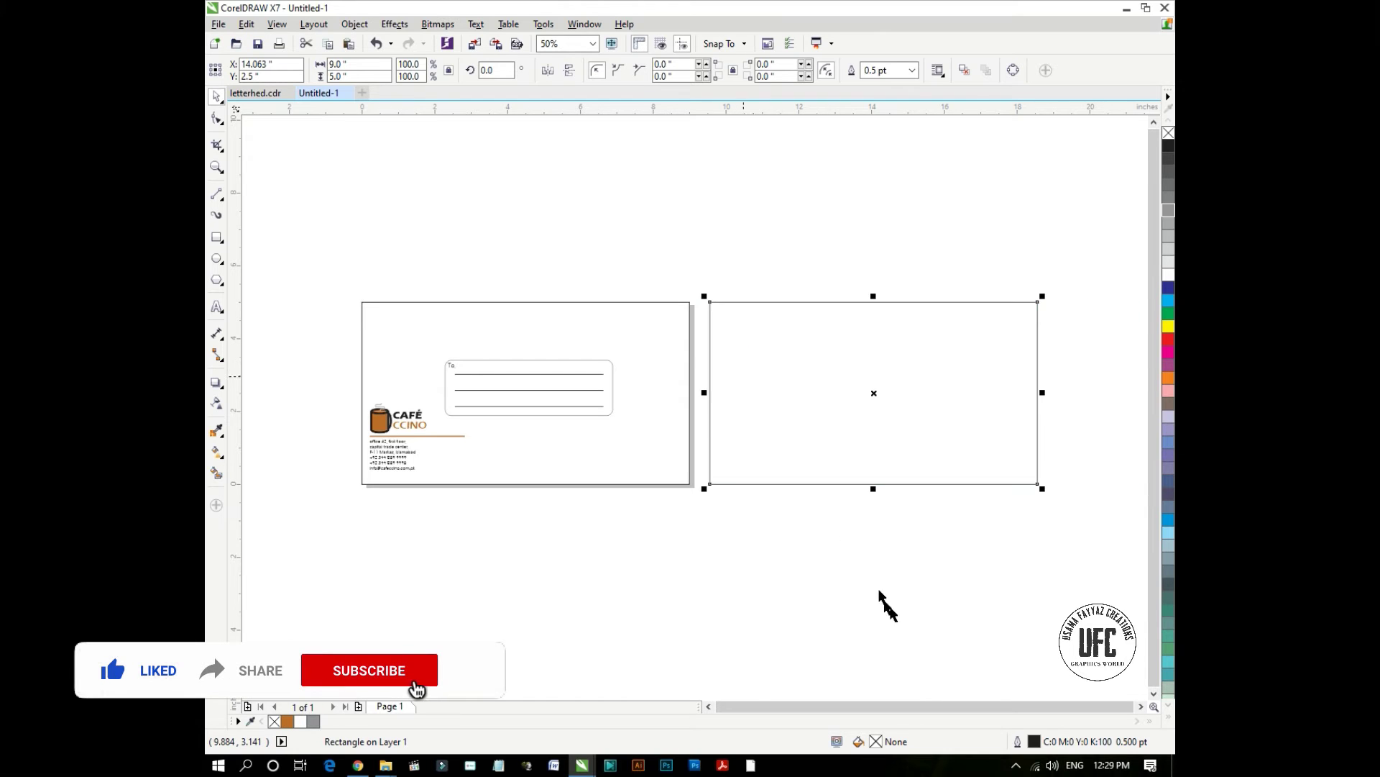
left_click(887, 607)
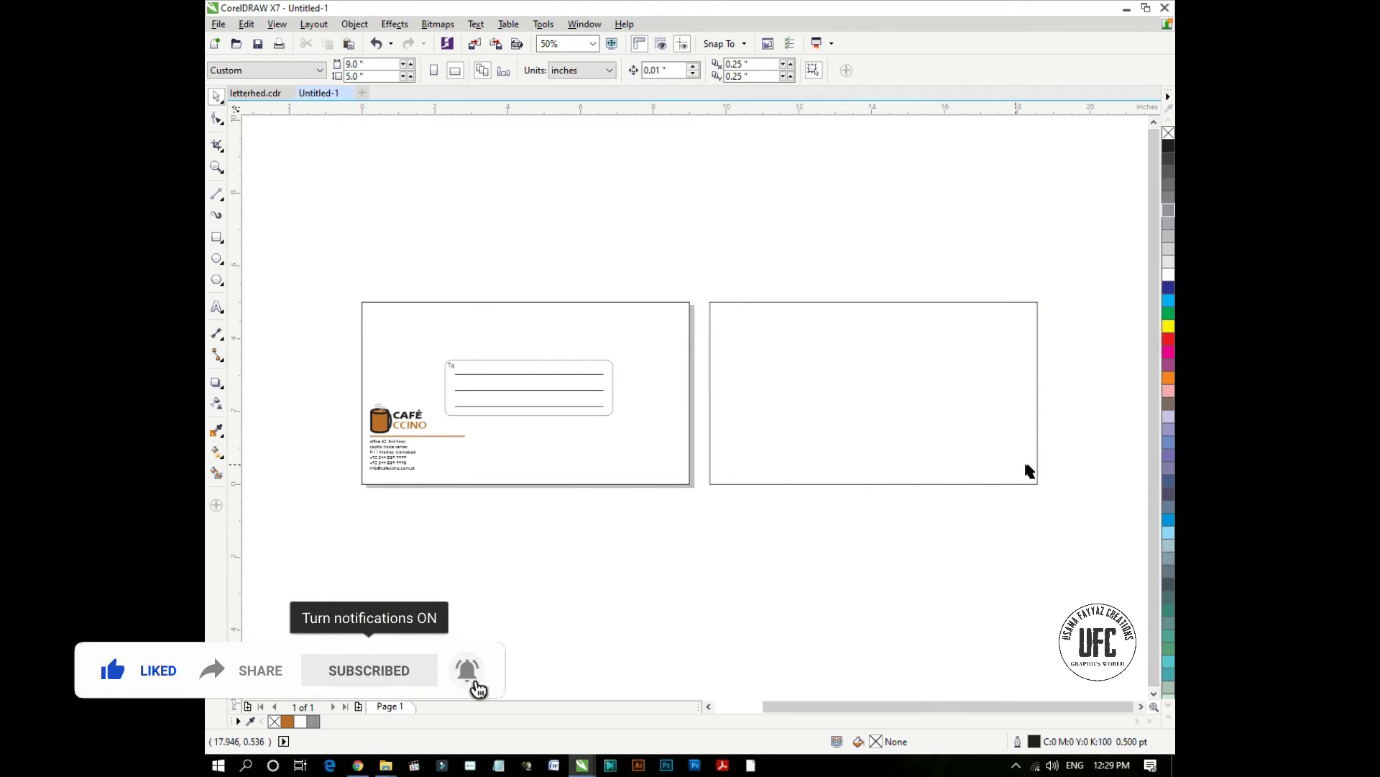
Draw a flap rectangle about 9 by 1.391 inches along the upper edge of the back frame
scroll(1059, 460, "up", 2)
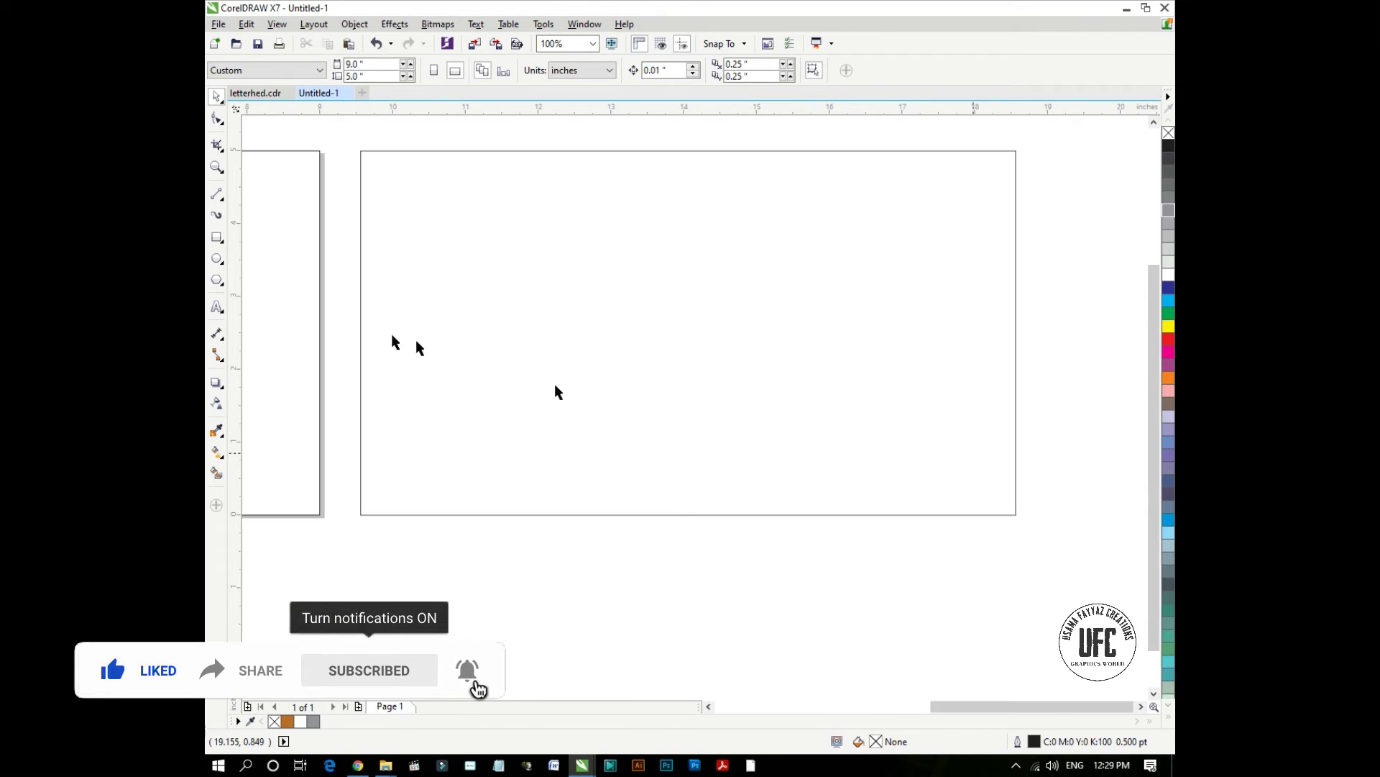
left_click(216, 238)
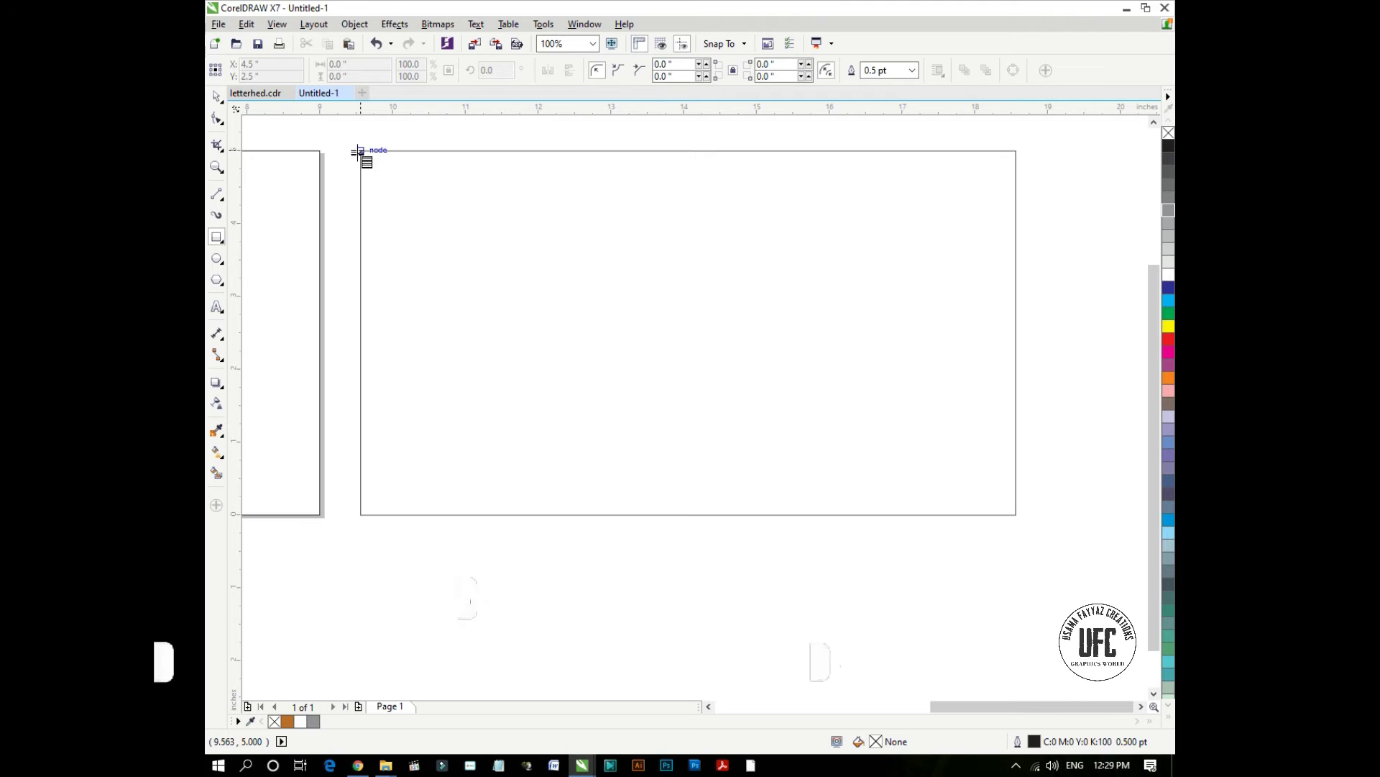
left_click_drag(361, 151, 1022, 253)
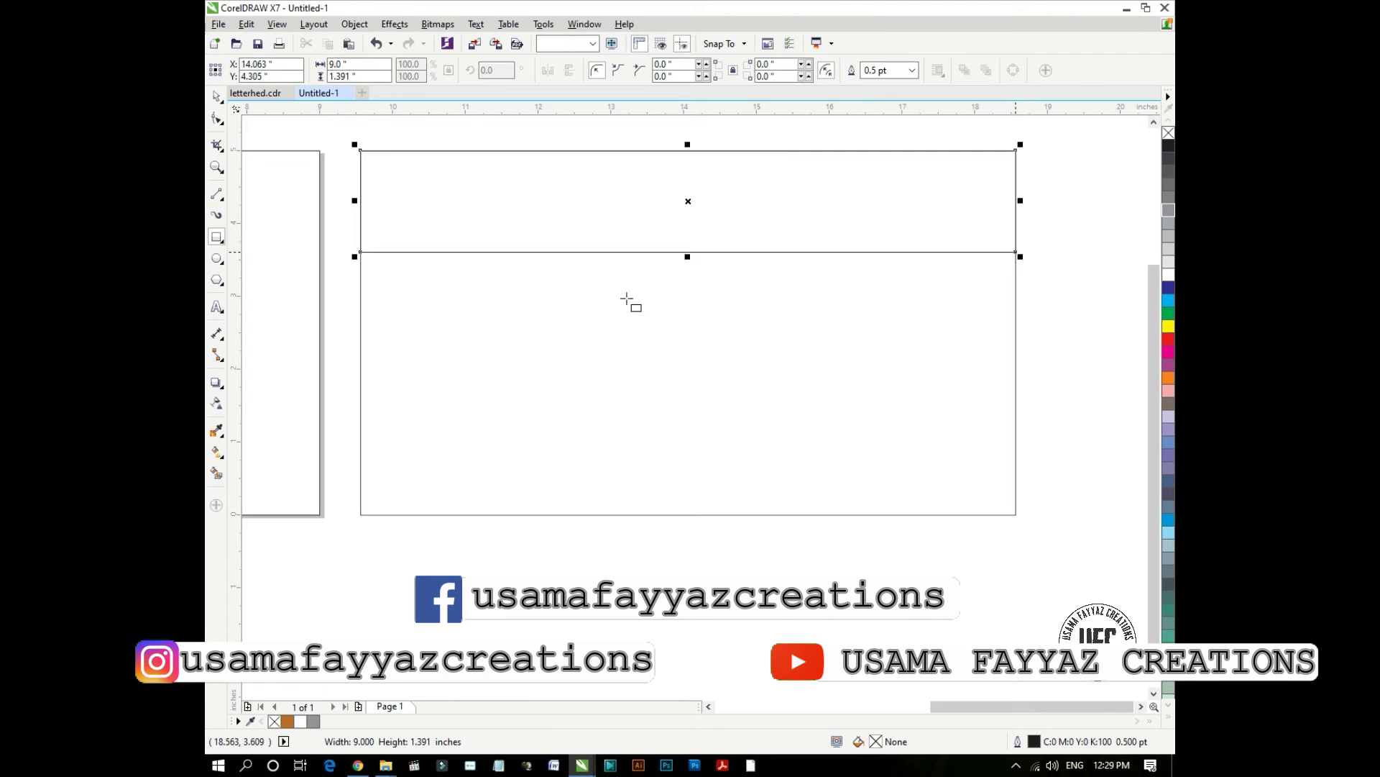
left_click(217, 117)
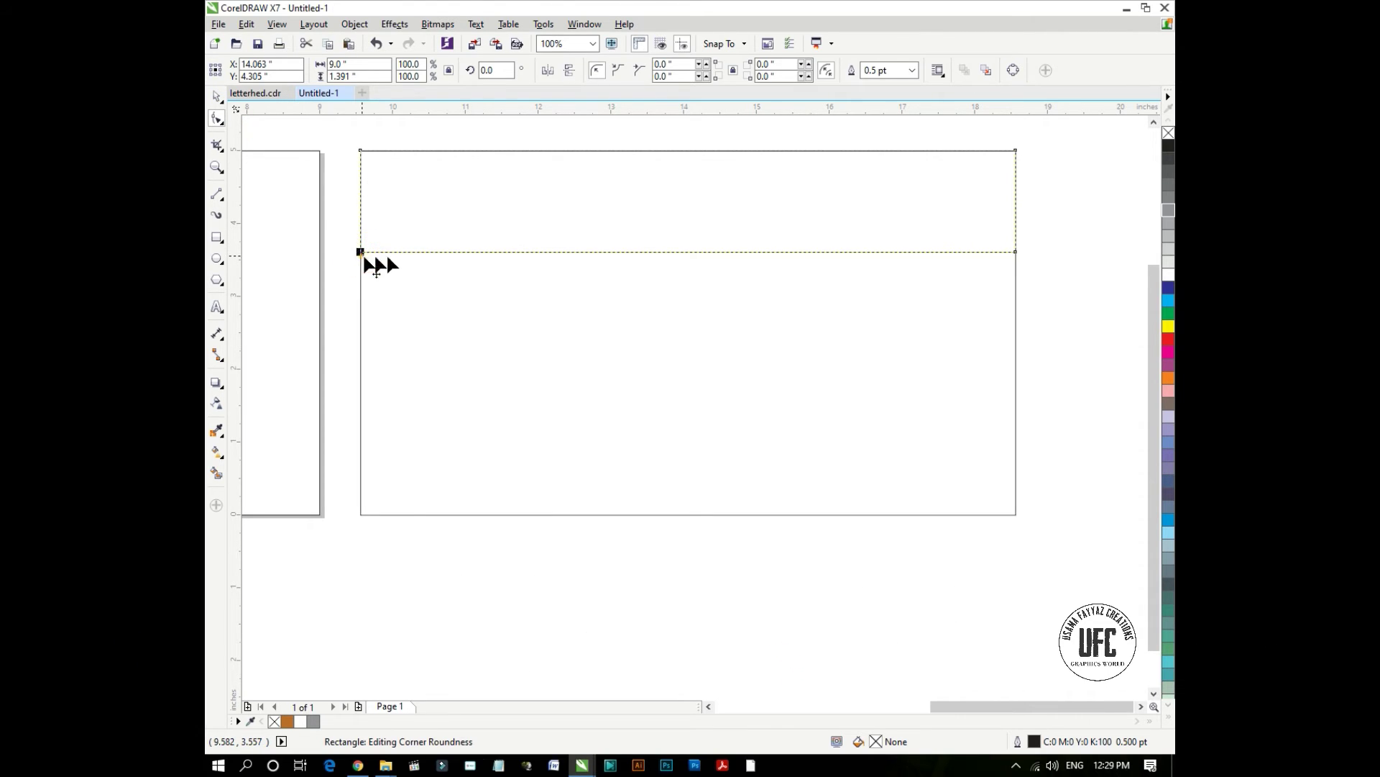
left_click_drag(362, 256, 398, 255)
key("ctrl+z")
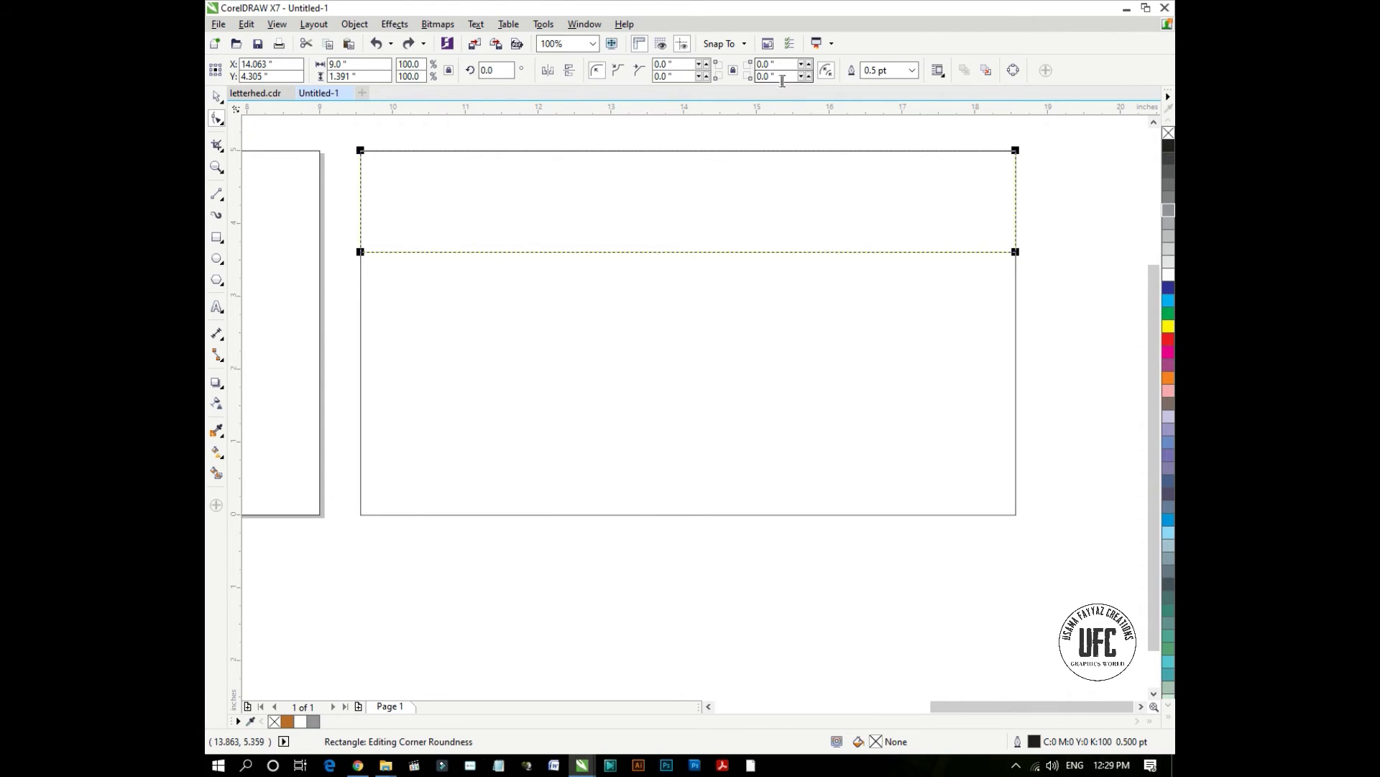
Unlink the flap's corner radii and set the lower-left corner radius to 0.1 inch
left_click(733, 71)
type("0.1")
key("Return")
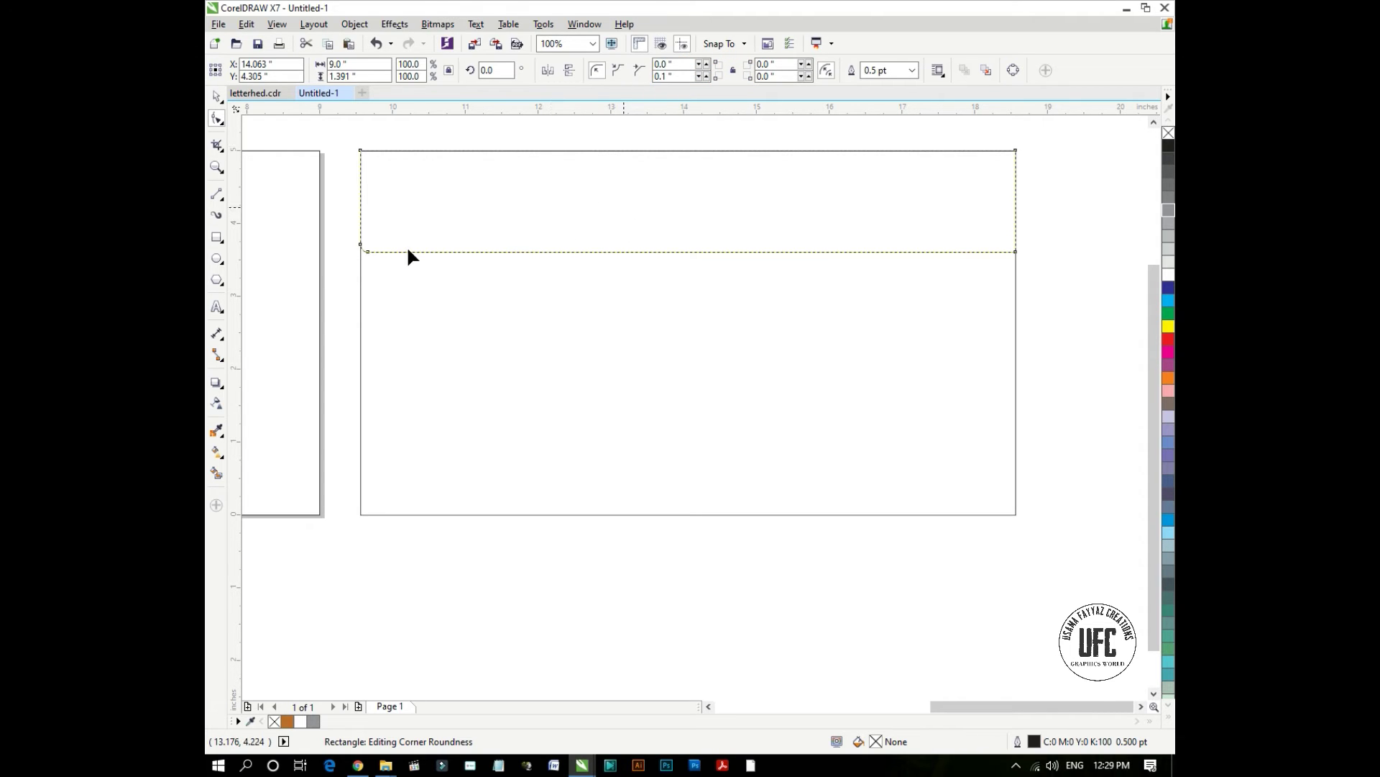
key("space")
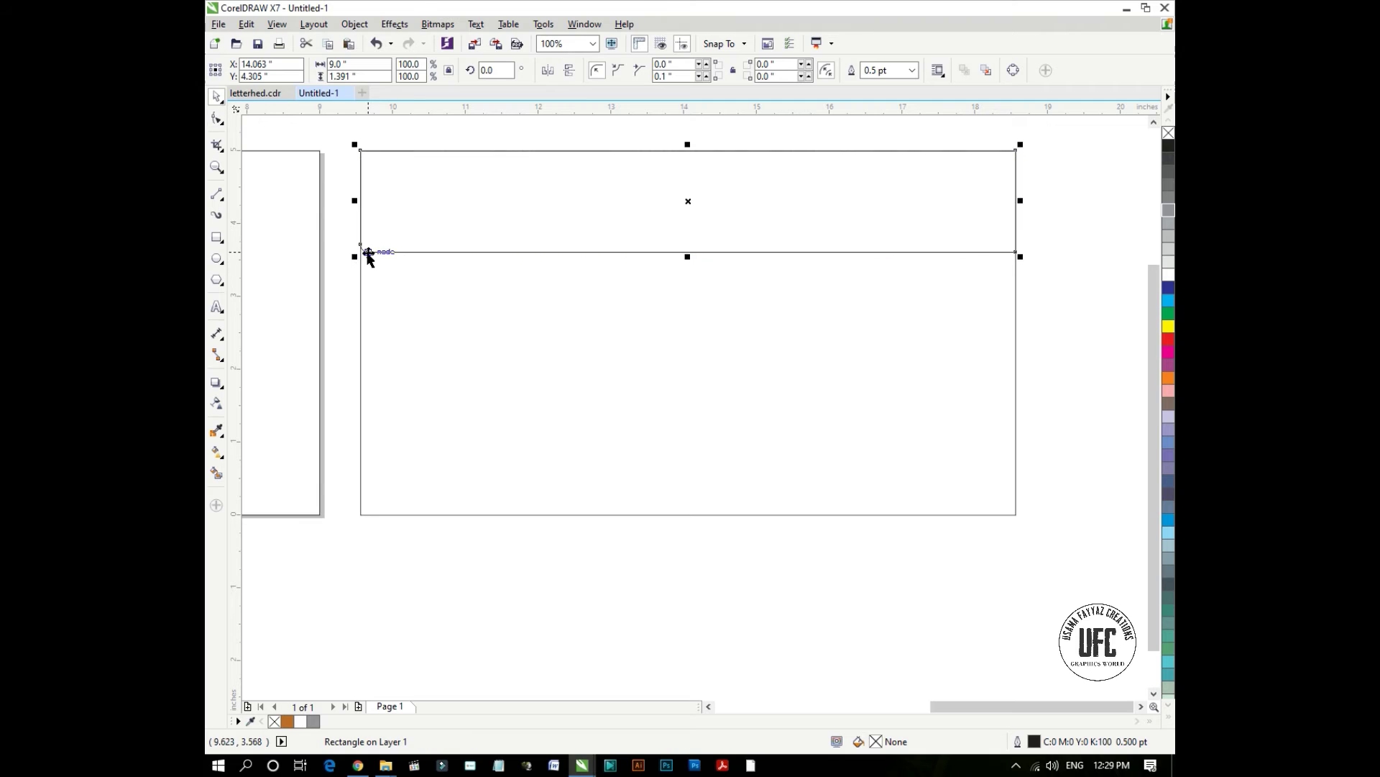
key("space")
left_click_drag(368, 253, 387, 253)
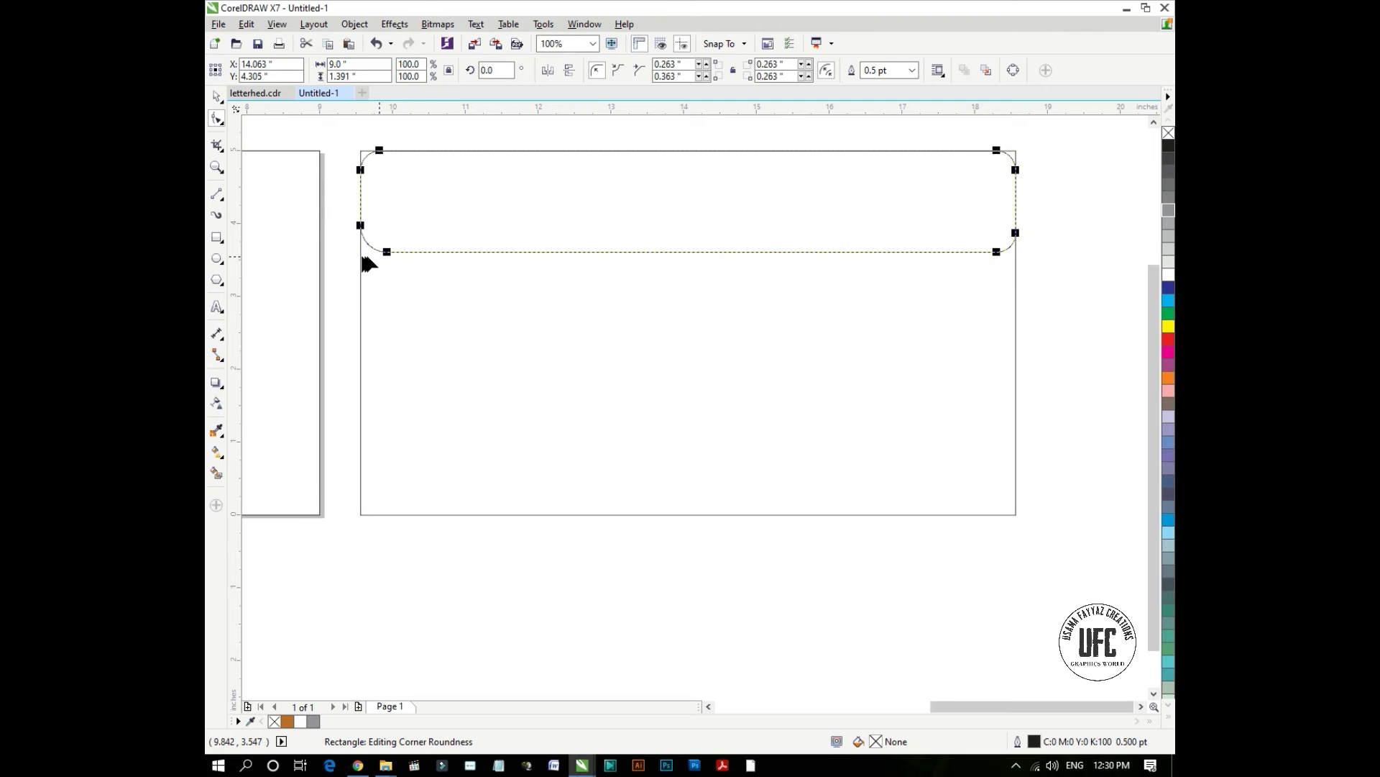
key("ctrl+z")
Round the flap's lower-left corner to about 0.467 inch and set its lower-right corner radius to 0.467 inch
left_click(368, 252)
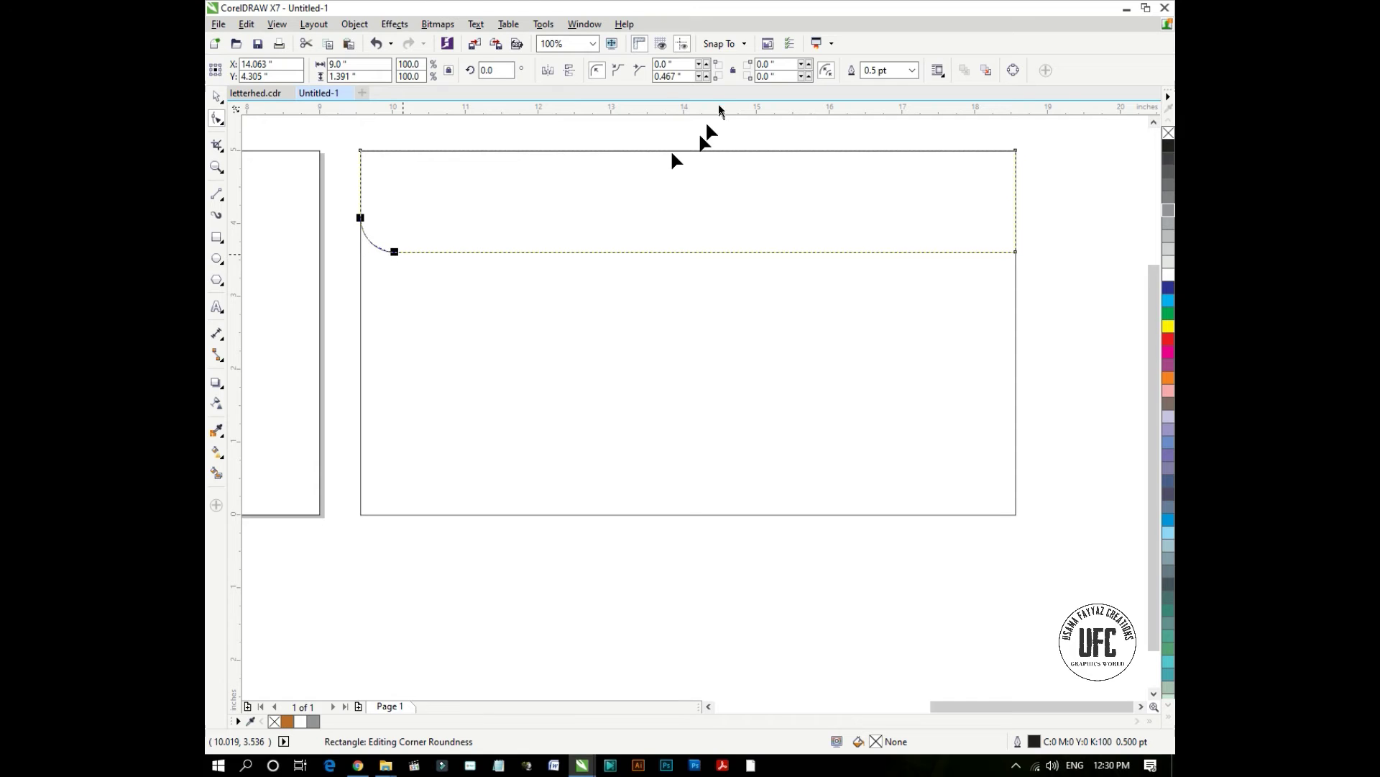
double_click(685, 76)
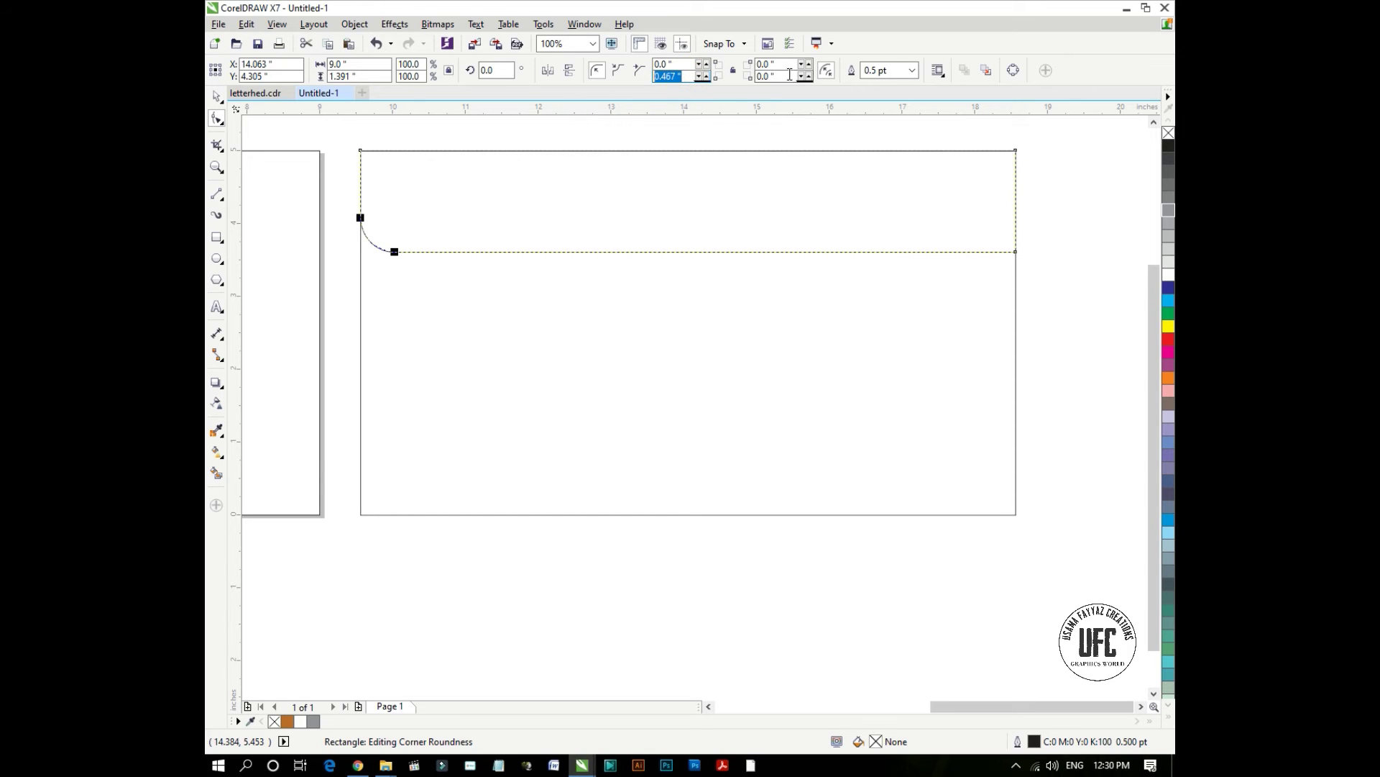
key("Tab")
type(".467")
key("Return")
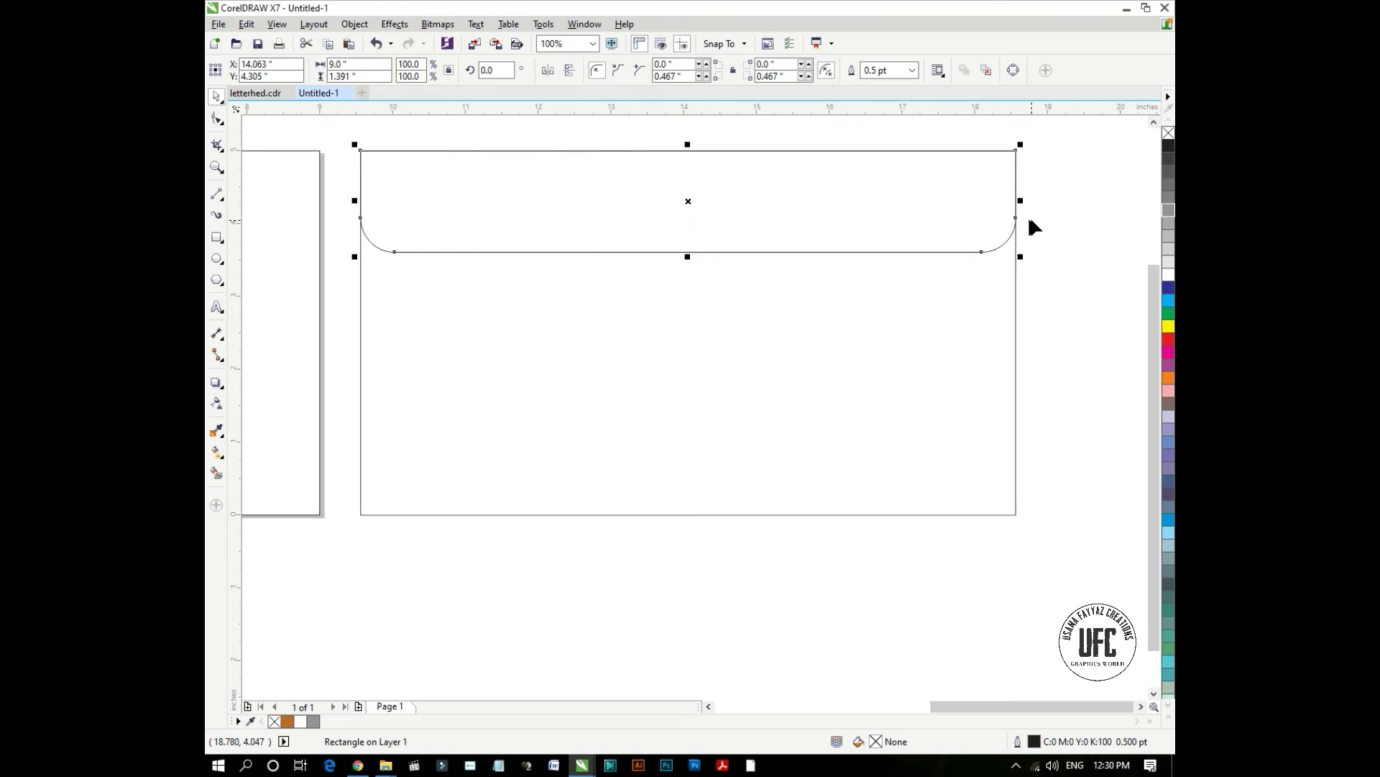
Convert the flap to curves and move the nodes of both lower corners inward so its sides taper
left_click(355, 24)
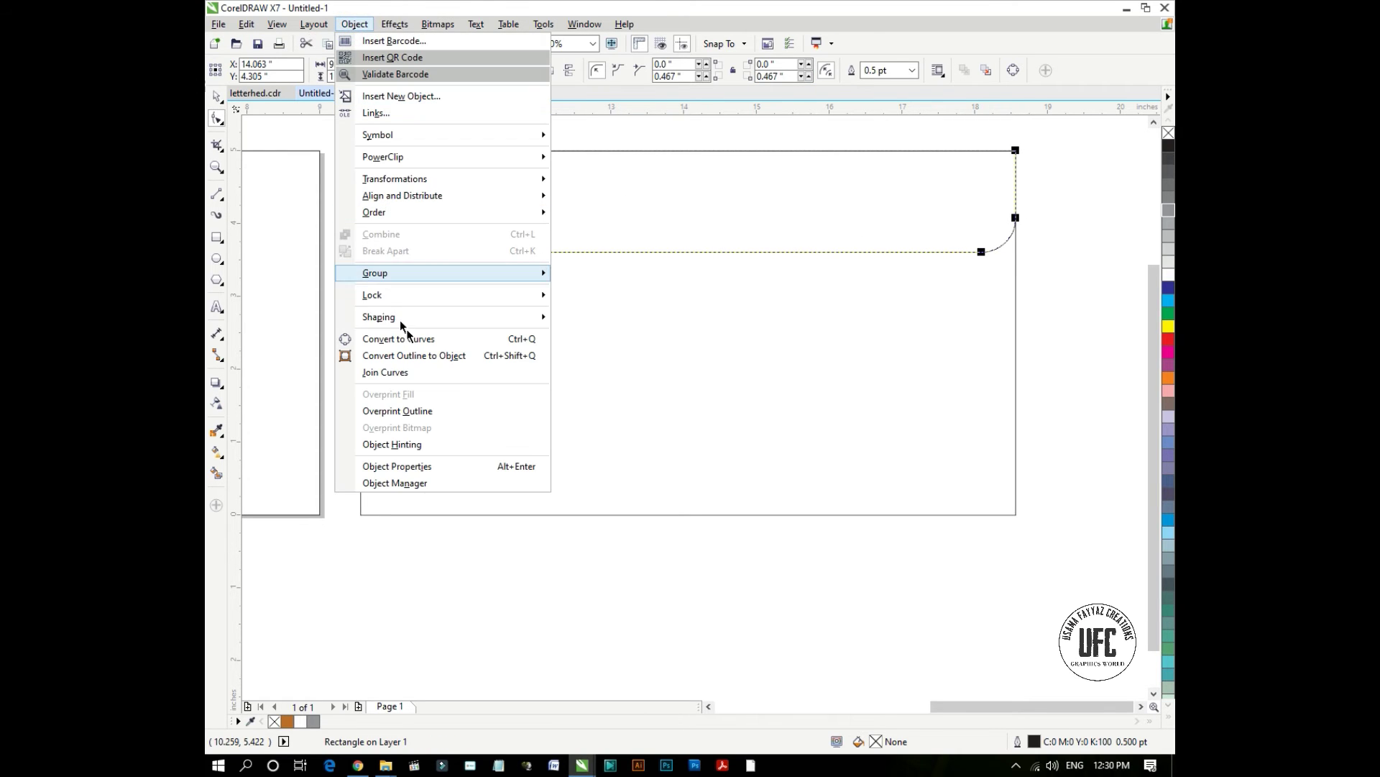
left_click(418, 337)
left_click_drag(1044, 199, 968, 253)
left_click_drag(584, 215, 354, 317)
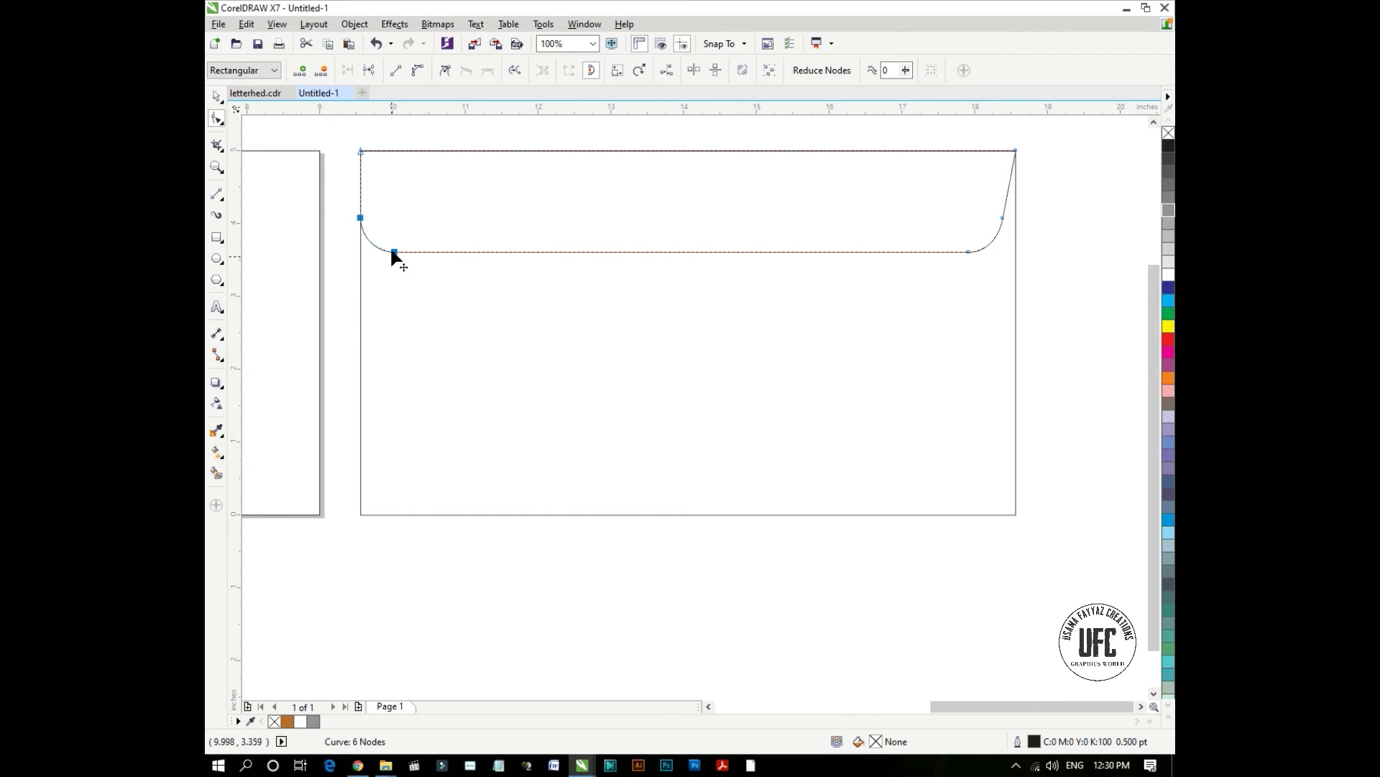
left_click_drag(400, 251, 404, 261)
key("space")
Fill the flap with the logo's orange-brown document color and remove its outline
left_click(289, 721)
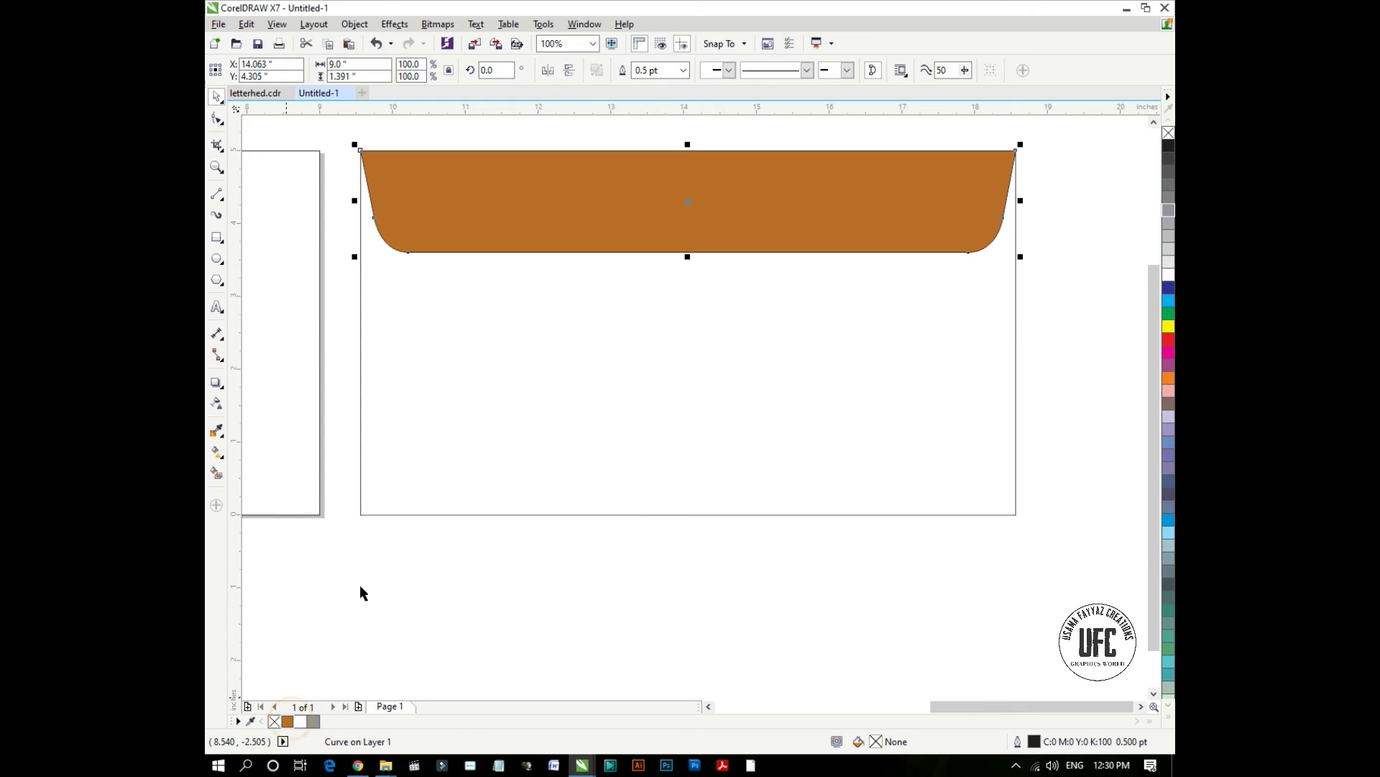
right_click(1167, 132)
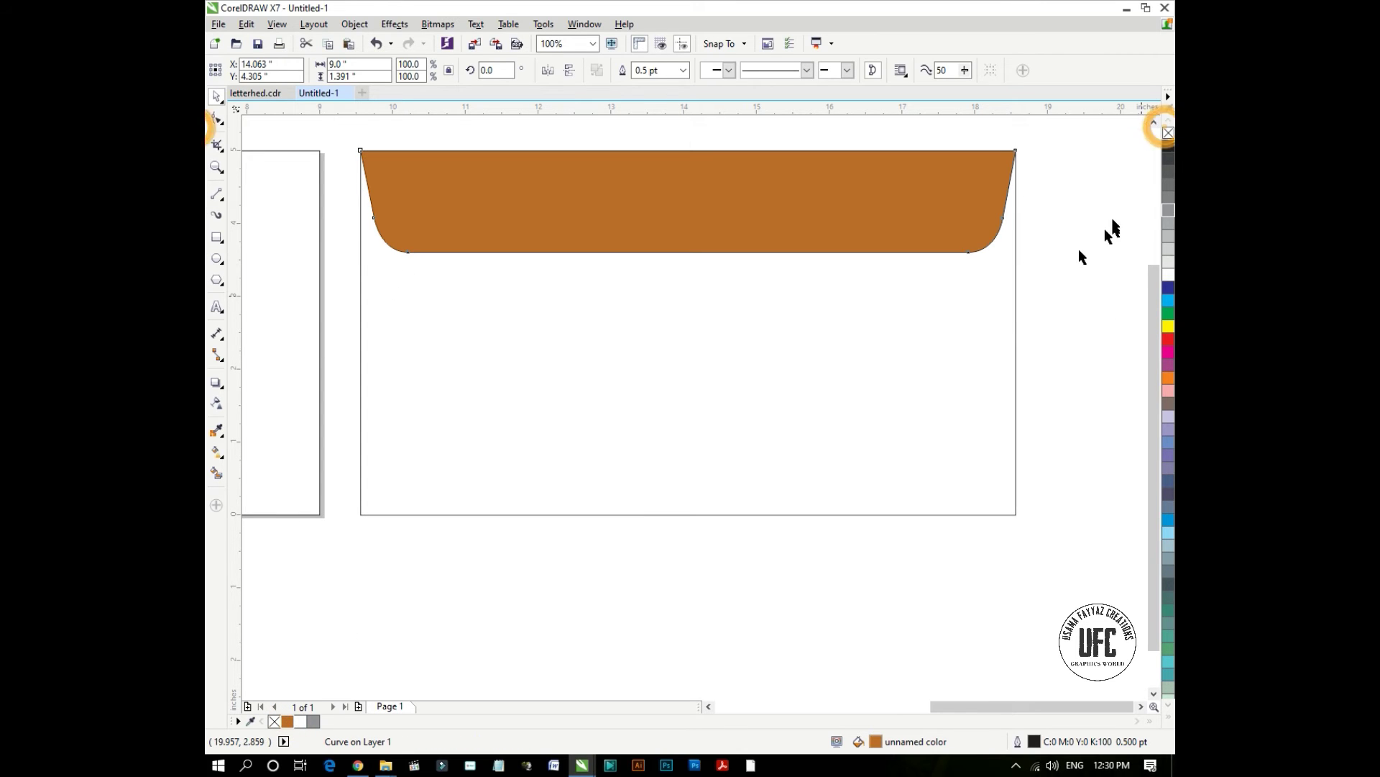
left_click(1076, 252)
scroll(1029, 309, "down", 1)
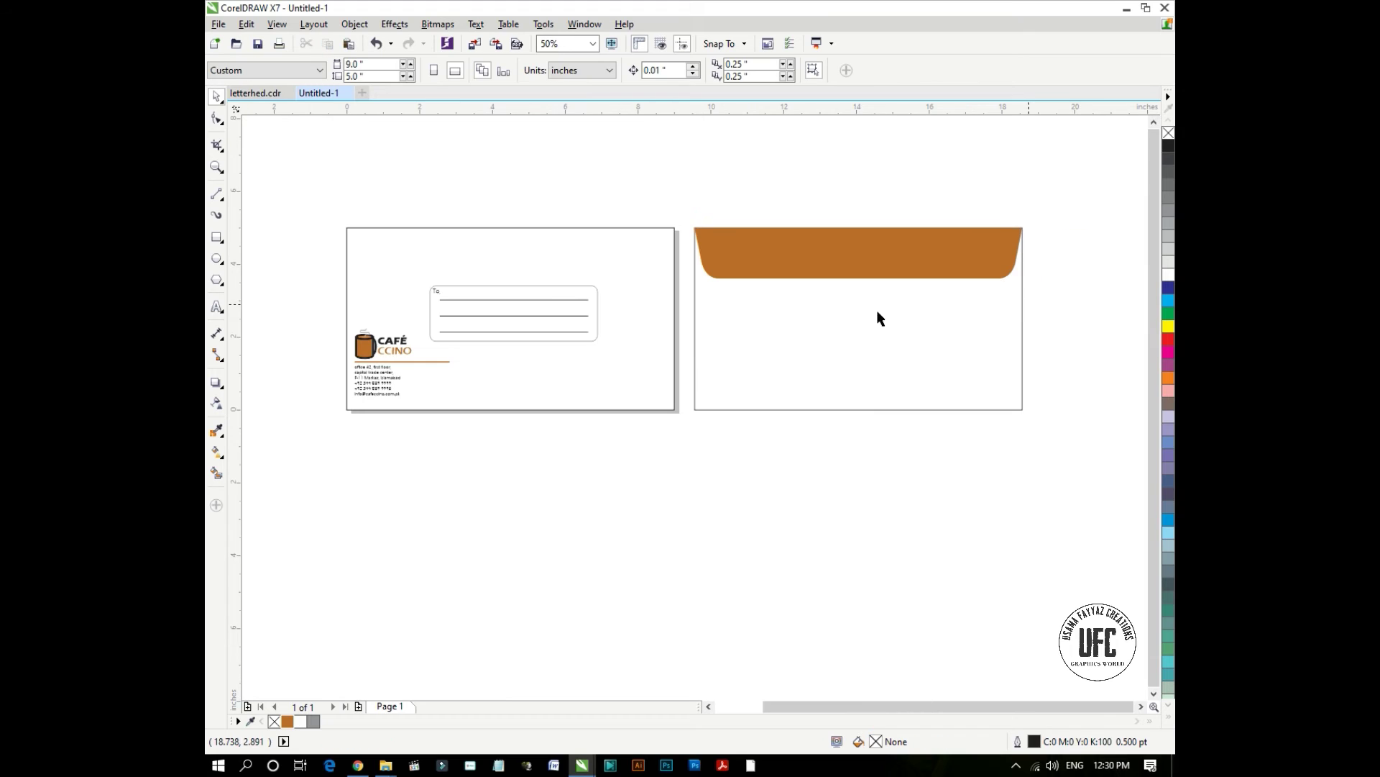
Copy the Café Ccino logo below the flap on the envelope's back and enlarge it to about 2.475 by 1.325 inches
left_click(393, 355)
left_click_drag(764, 308, 873, 339)
scroll(897, 342, "up", 1)
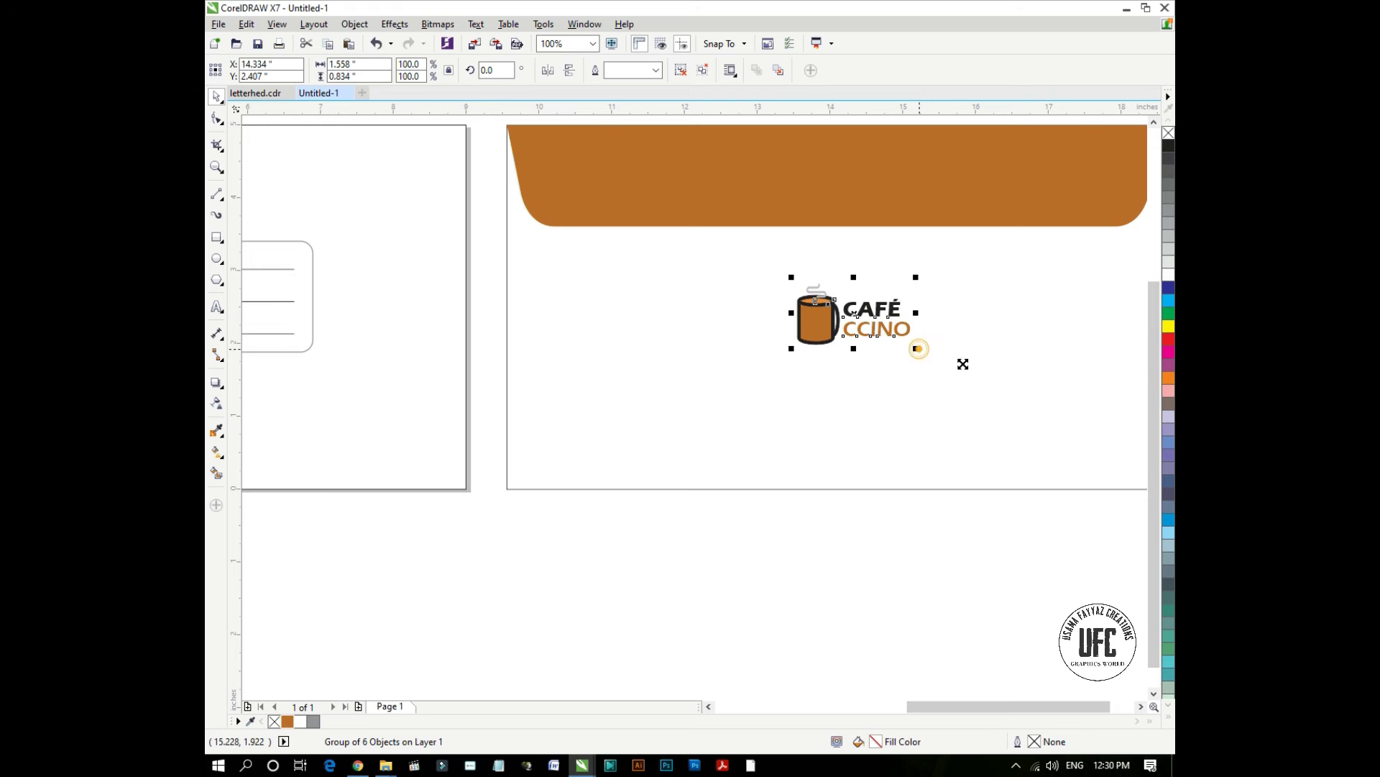
left_click_drag(962, 364, 902, 388)
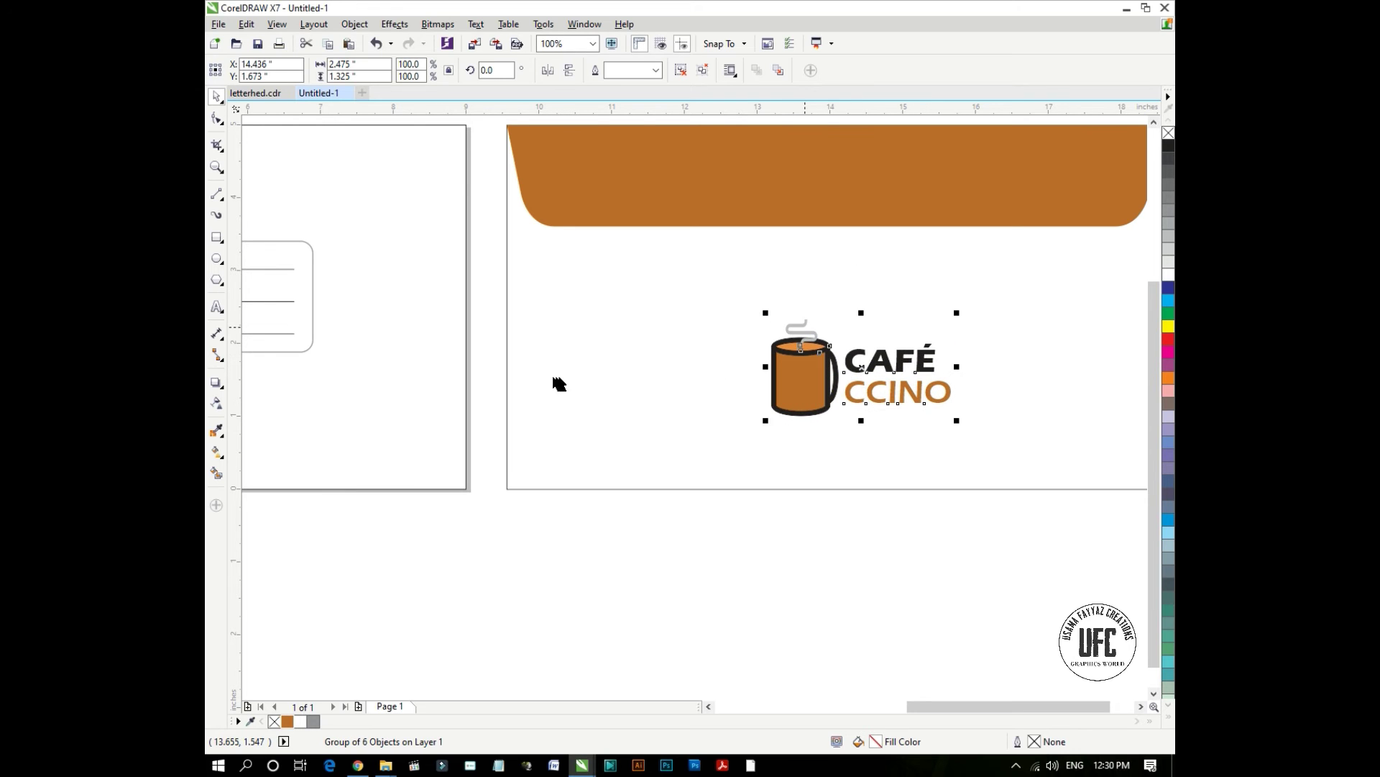
Set the outline width of the copied logo's black mug shape to None
scroll(857, 401, "down", 1)
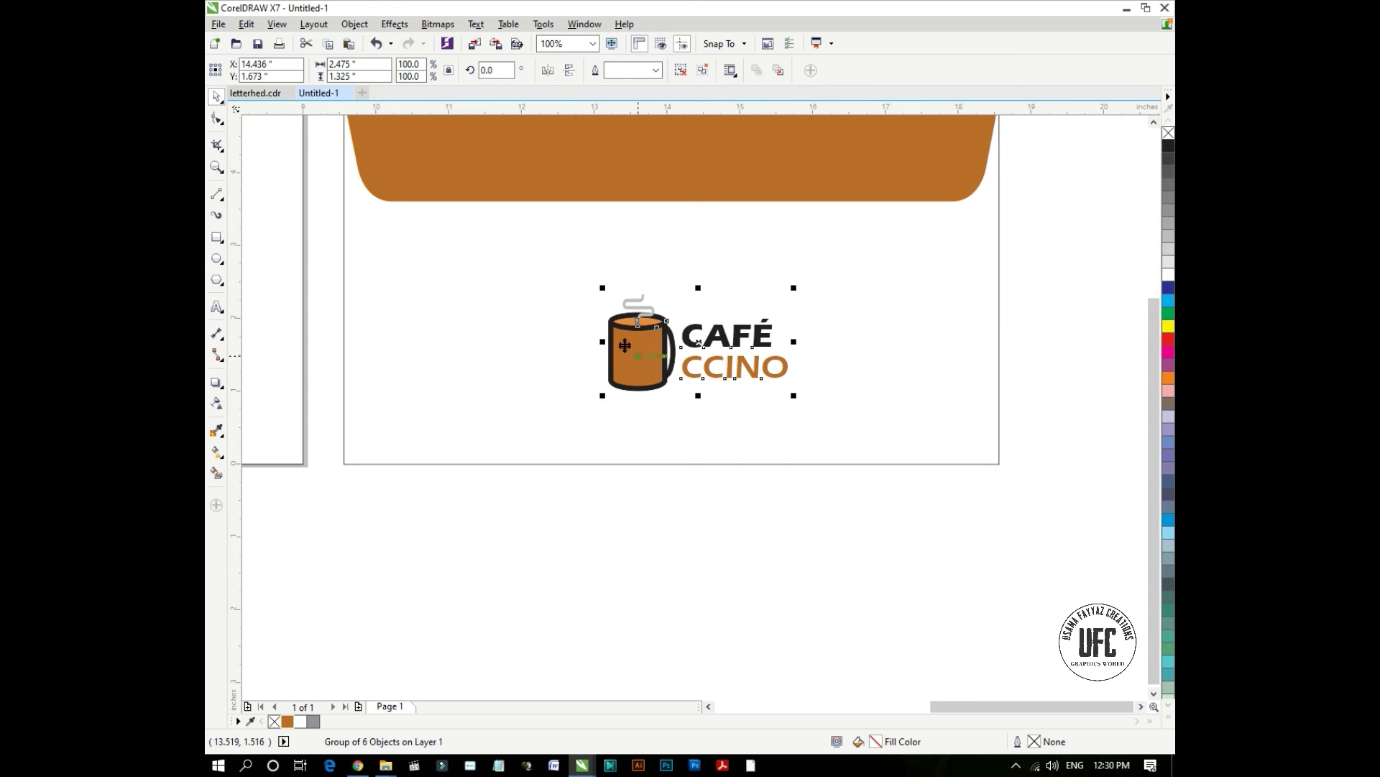
scroll(625, 346, "up", 3)
left_click(680, 279, "ctrl")
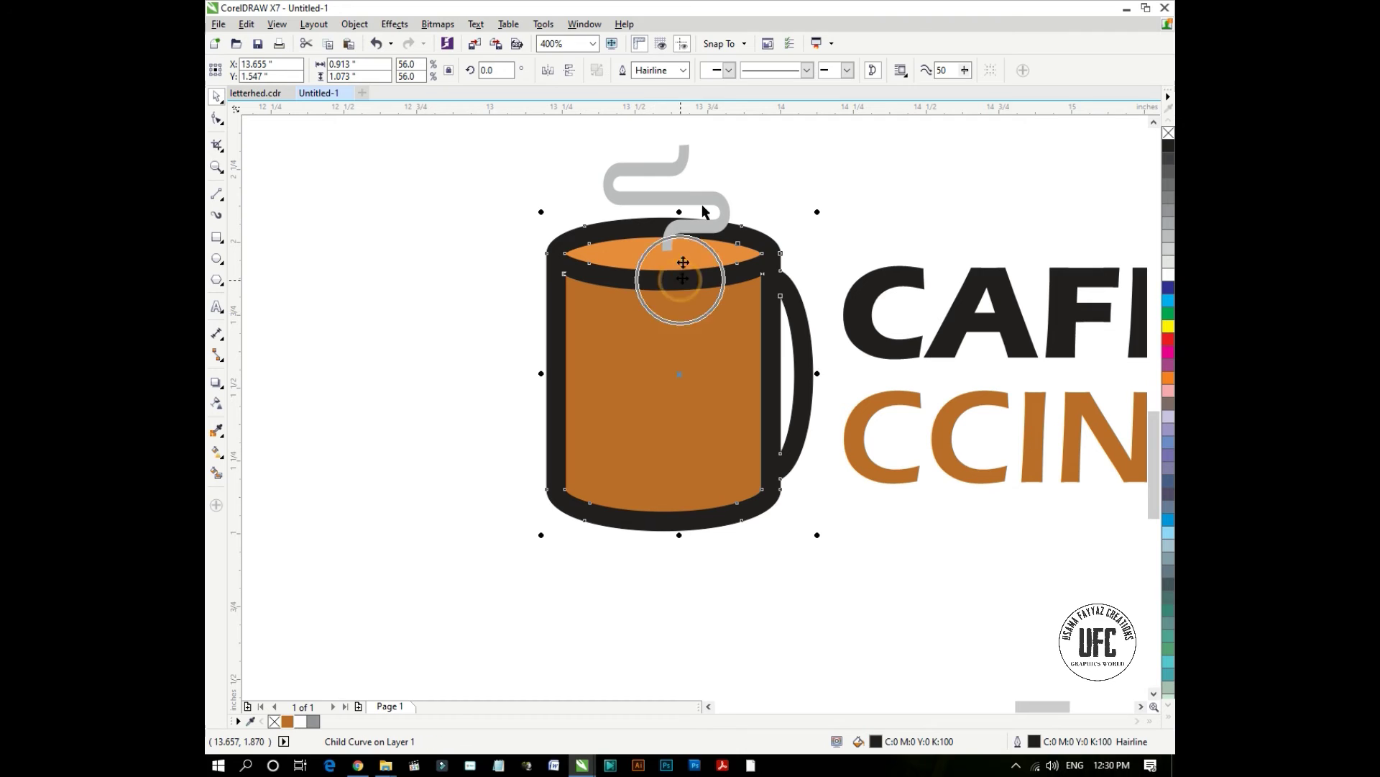
left_click(684, 70)
left_click(667, 86)
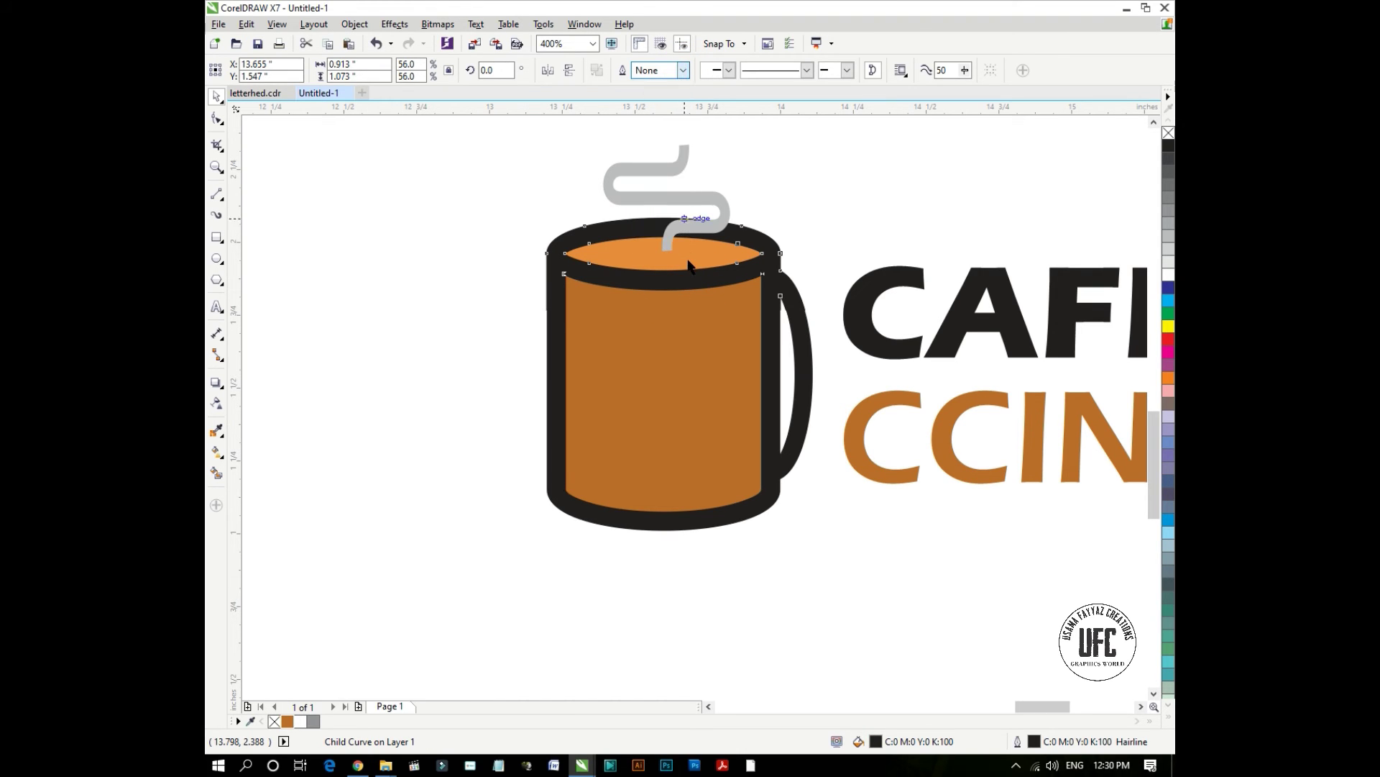
Set the outline width of the light orange coffee surface in the mug to 0
left_click(706, 252, "ctrl")
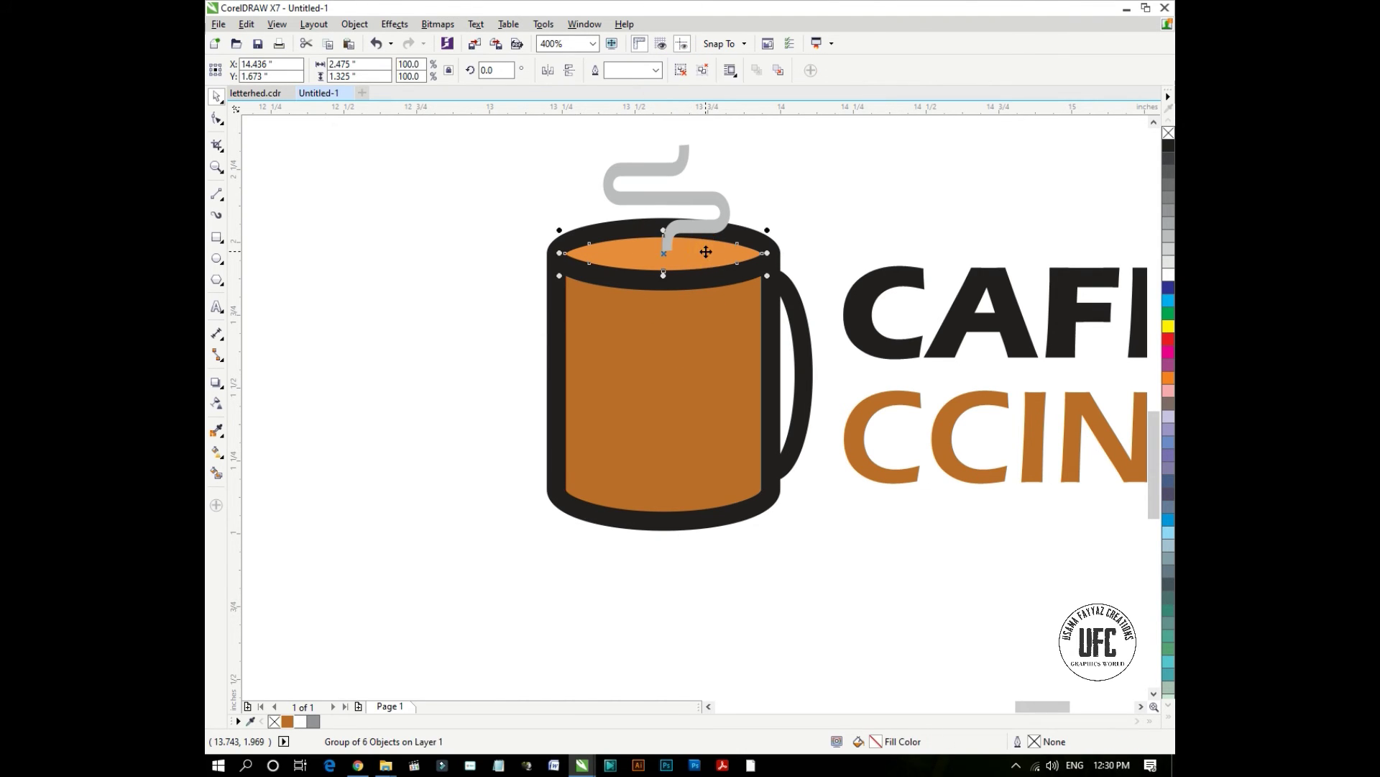
left_click(667, 73)
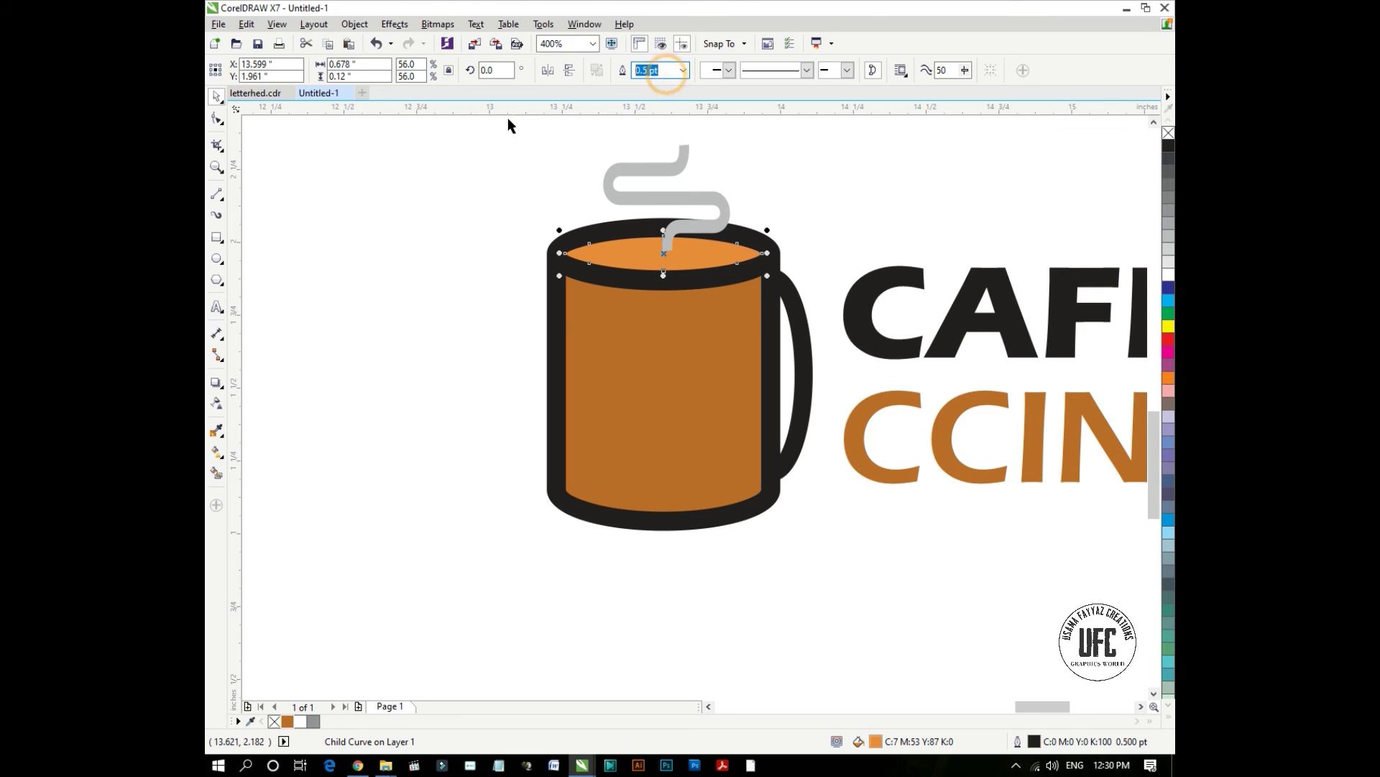
type("0")
key("Return")
Remove the outline from the mug's brown front and clear the selection
left_click(652, 359, "ctrl")
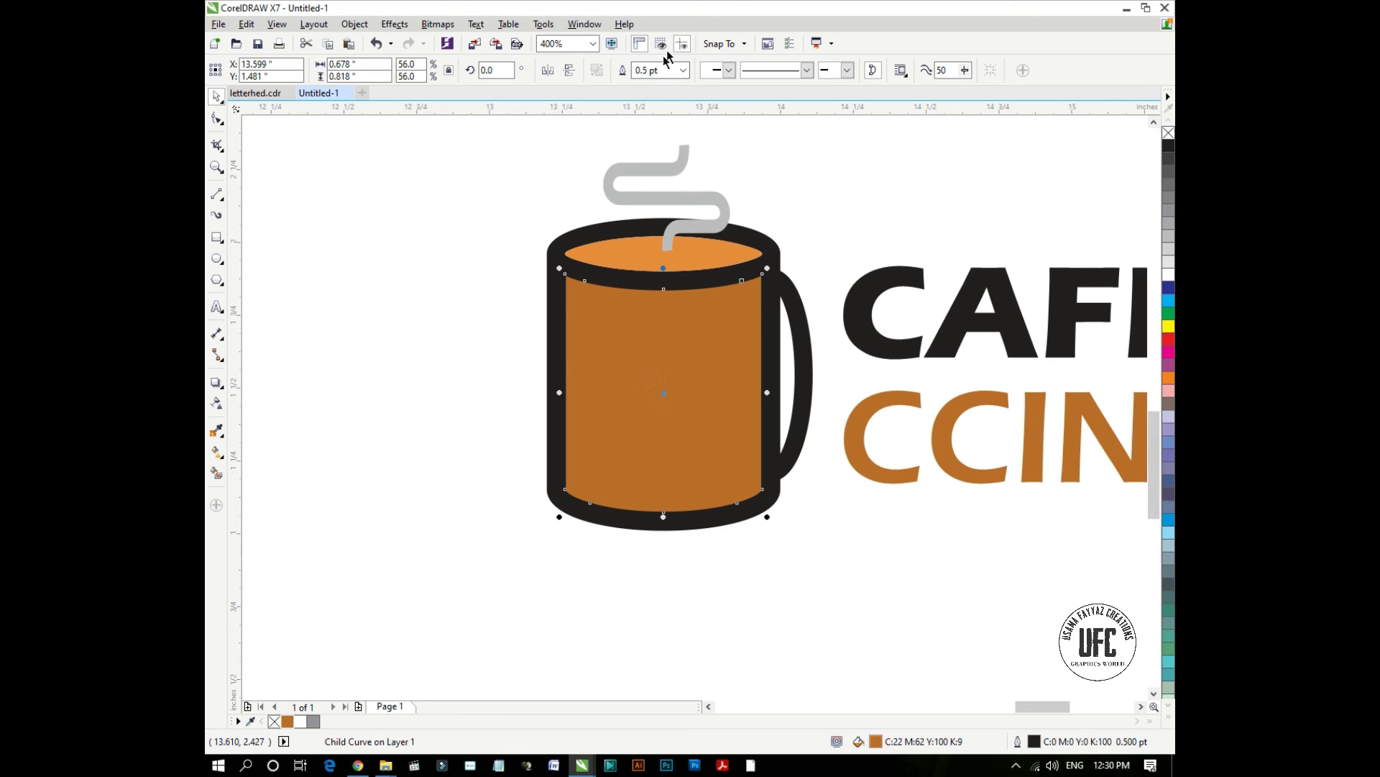
left_click(671, 72)
key("Return")
scroll(633, 323, "down", 4)
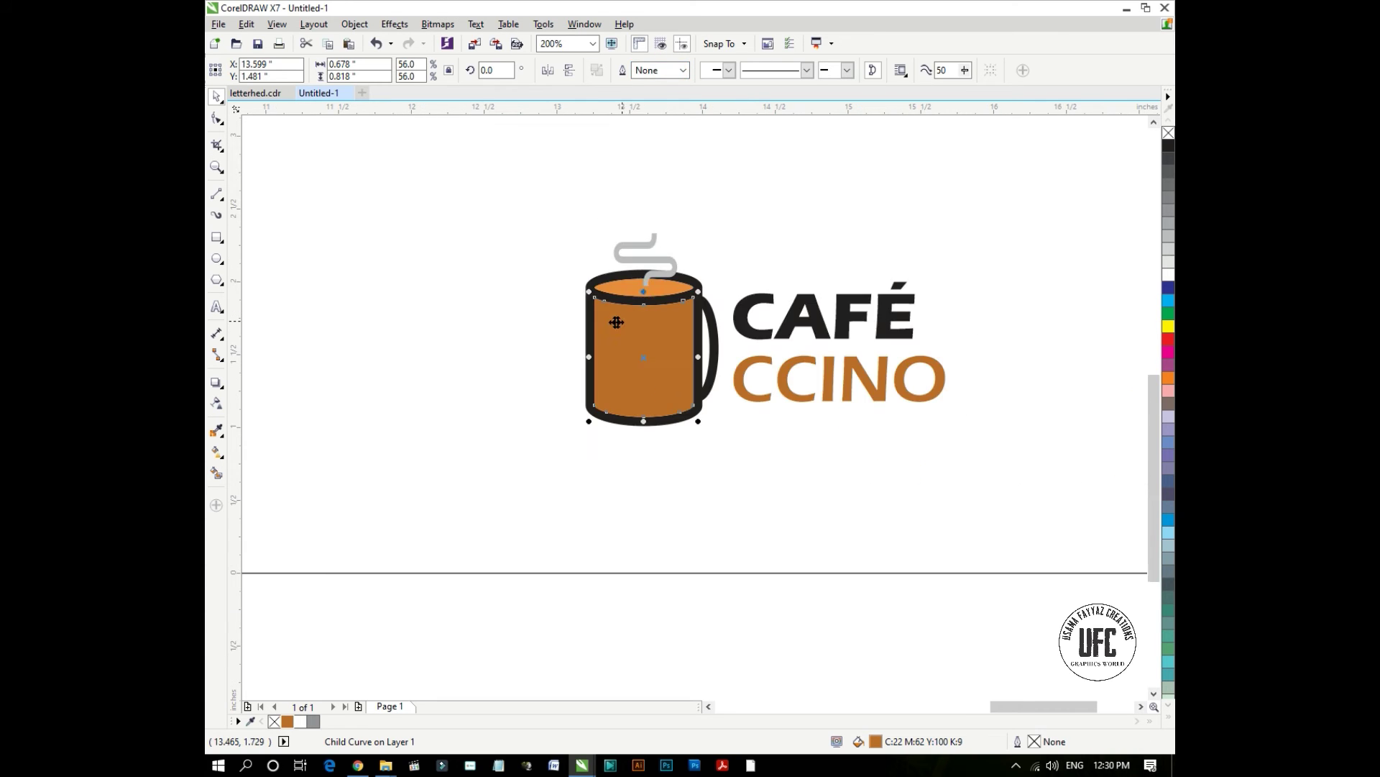
left_click(573, 512)
scroll(681, 464, "down", 1)
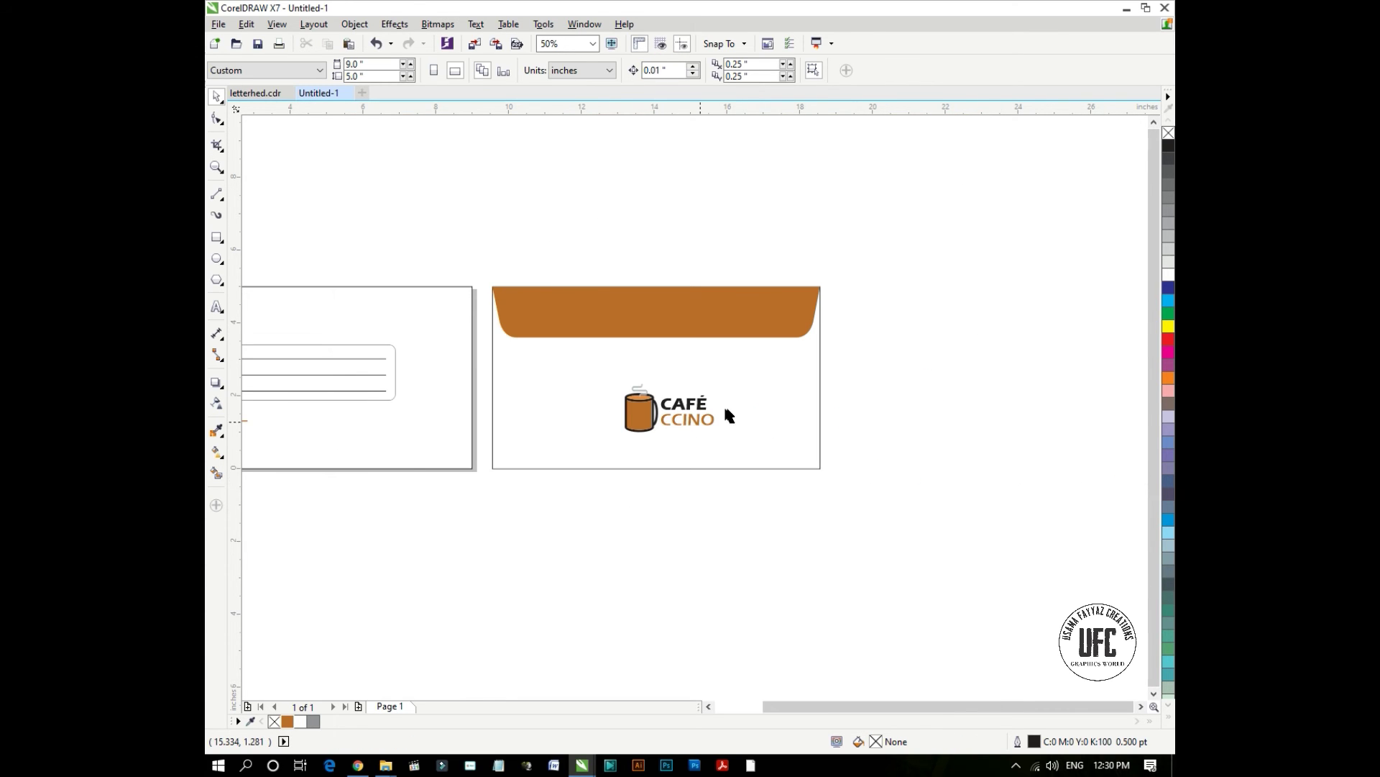
scroll(728, 415, "down", 1)
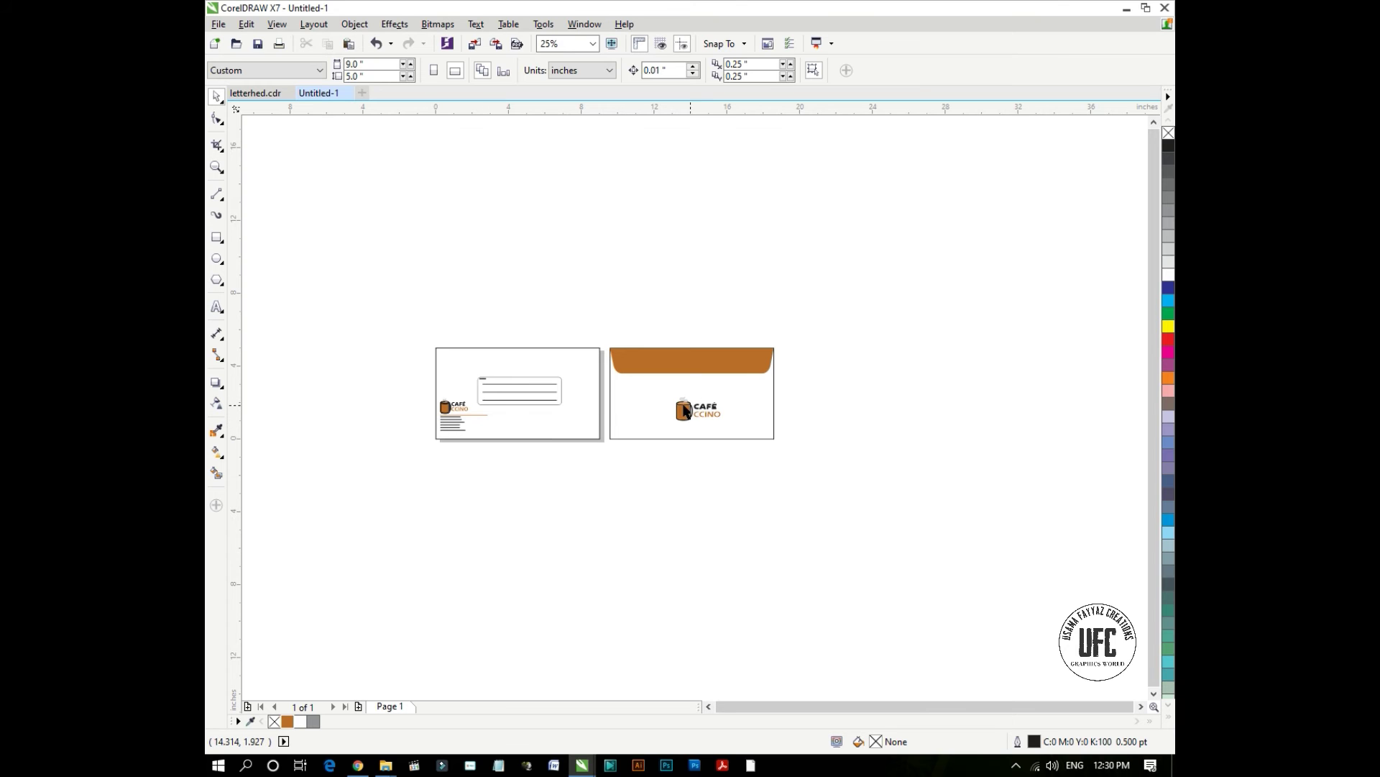
Replace the old logo on the envelope's front with a smaller copy of the outline-free back logo, above the contact details
mouse_move(685, 411)
left_mouse_down()
mouse_move(332, 405)
mouse_move(679, 392)
left_mouse_up()
scroll(381, 412, "up", 2)
left_click(625, 391)
key("Delete")
left_click_drag(809, 316, 739, 363)
Left-align the front logo with the contact details text and clear the selection
left_click(665, 447, "shift")
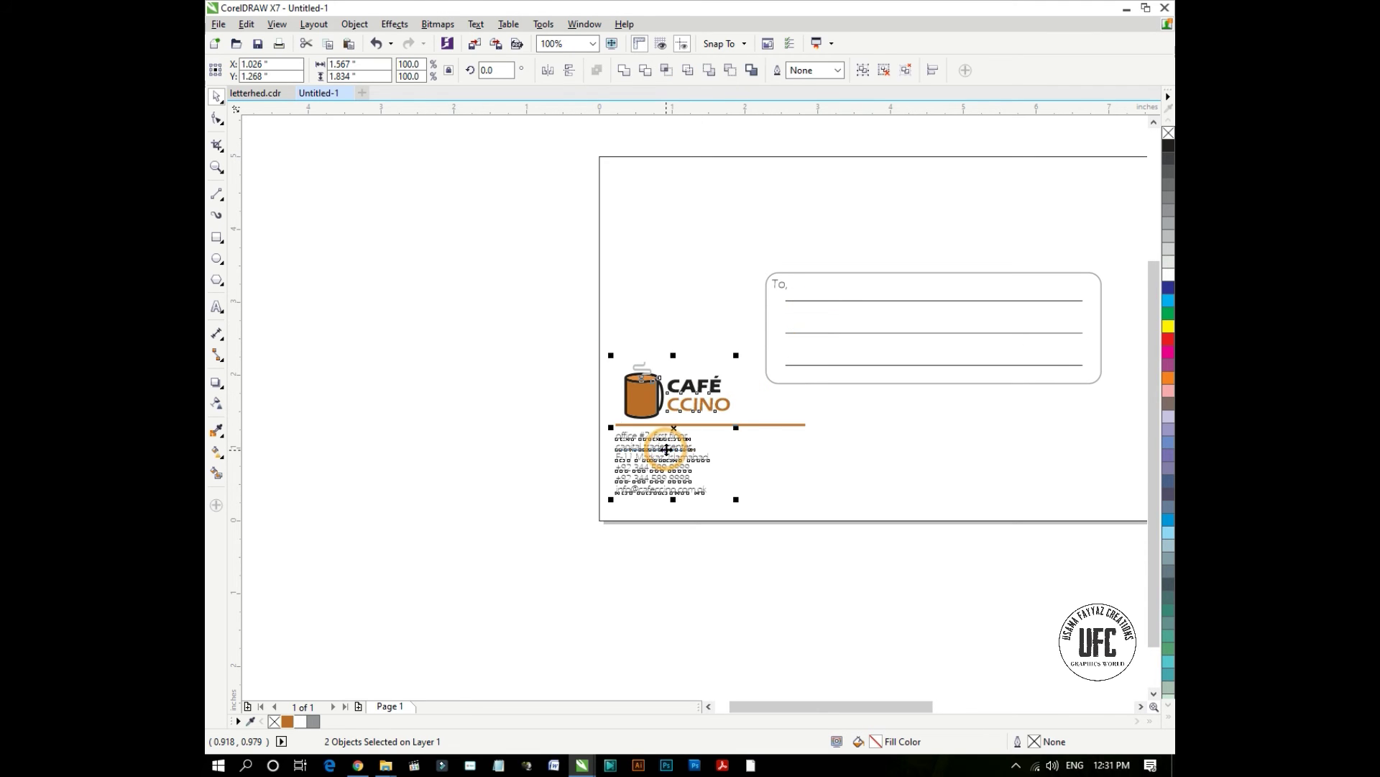
left_click(529, 543)
scroll(504, 427, "down", 2)
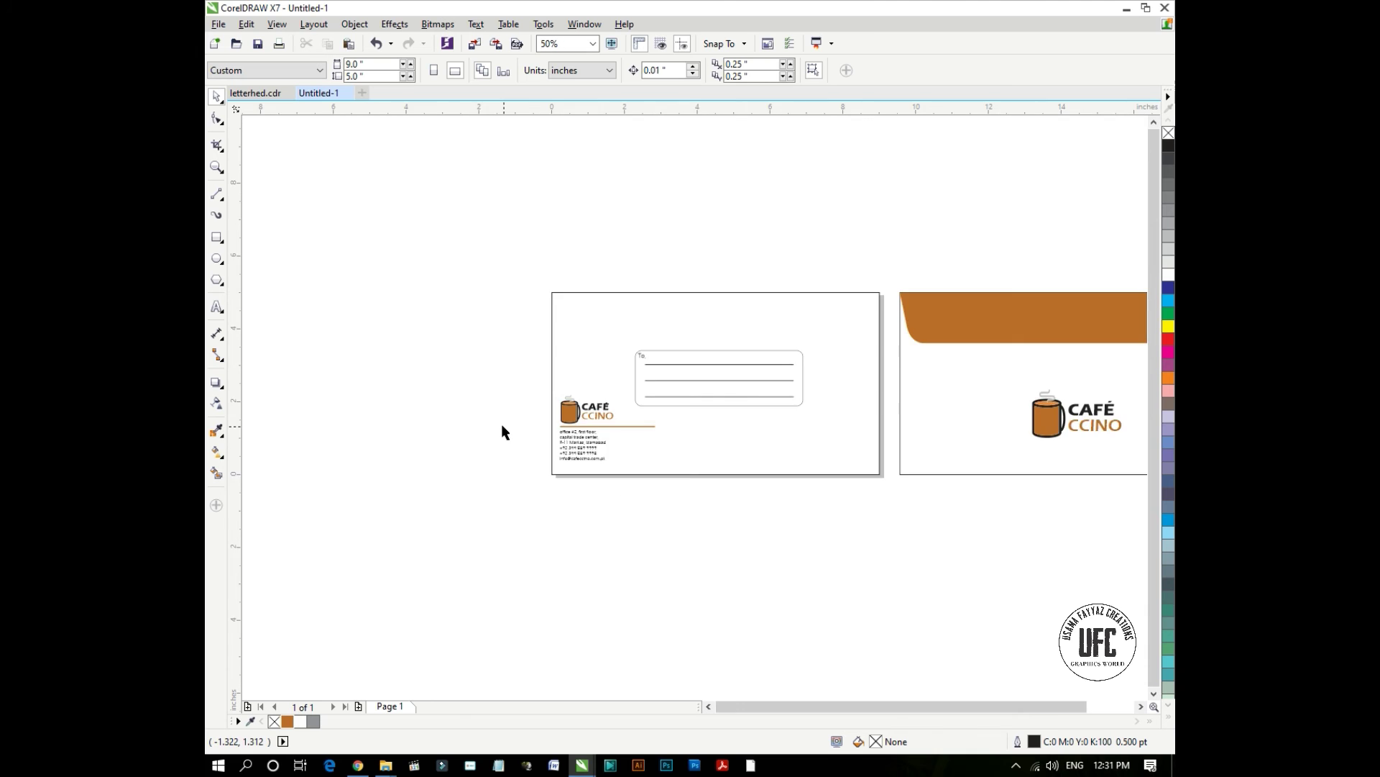
Duplicate the brown flap downward and flip the copy vertically below the envelope's back, about 1.214 inches high
scroll(792, 435, "up", 1)
scroll(896, 475, "up", 1)
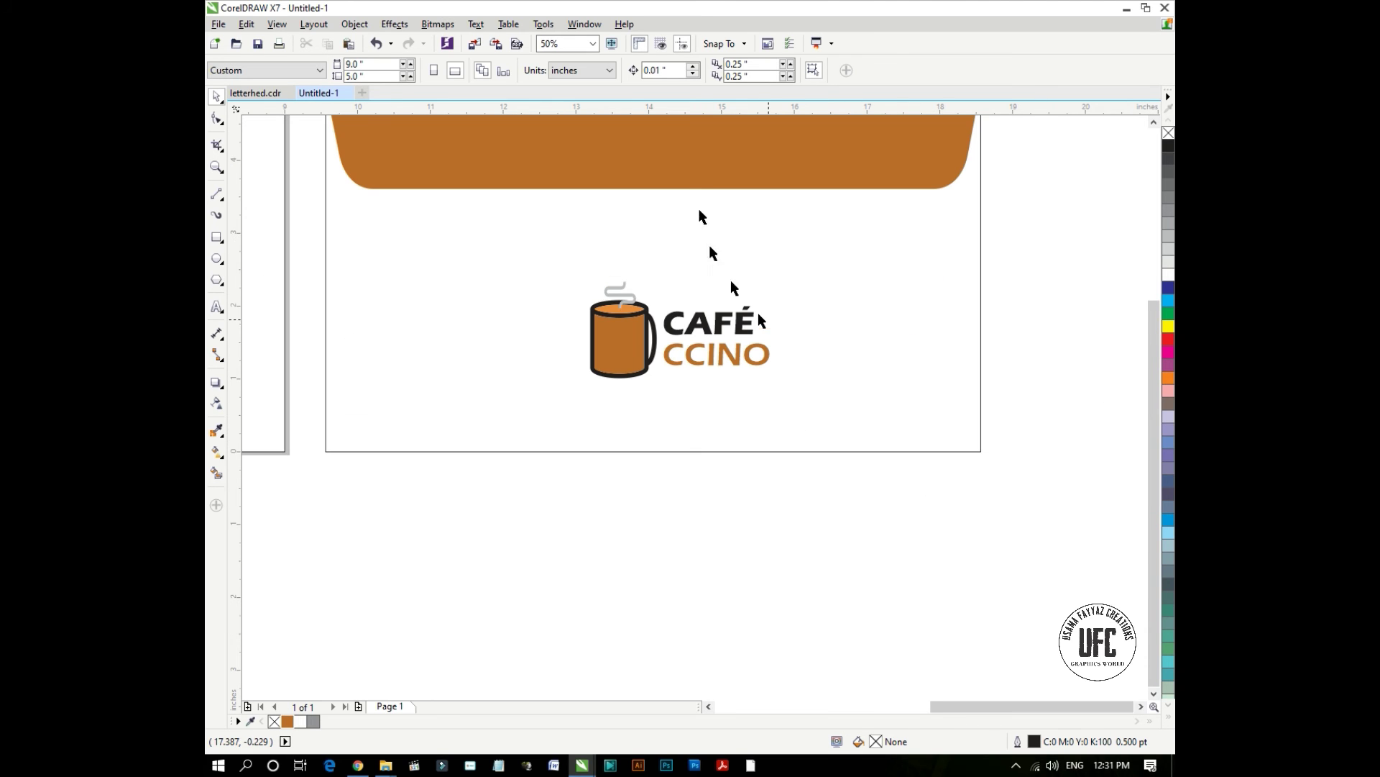
left_click(701, 191)
left_click_drag(694, 154, 690, 436)
right_click(691, 436)
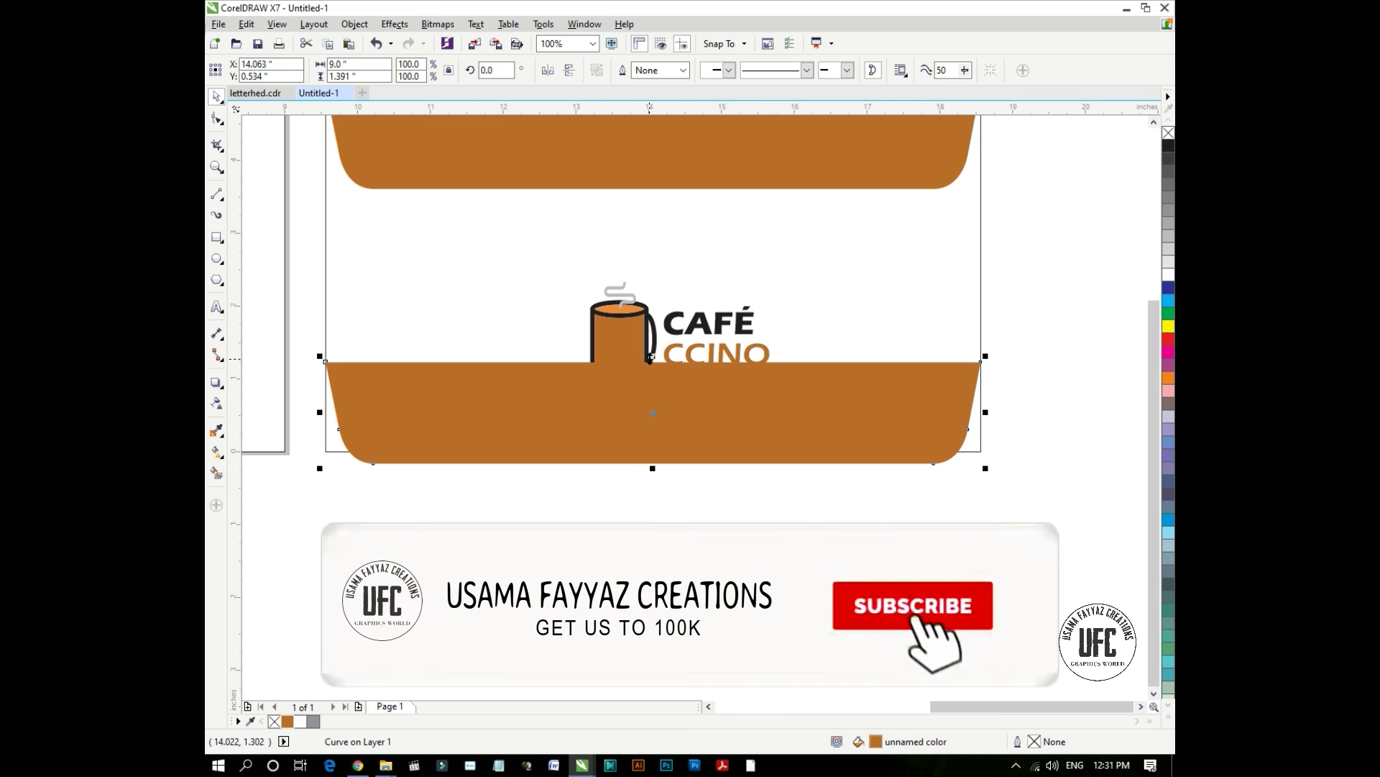
left_click_drag(649, 359, 658, 548)
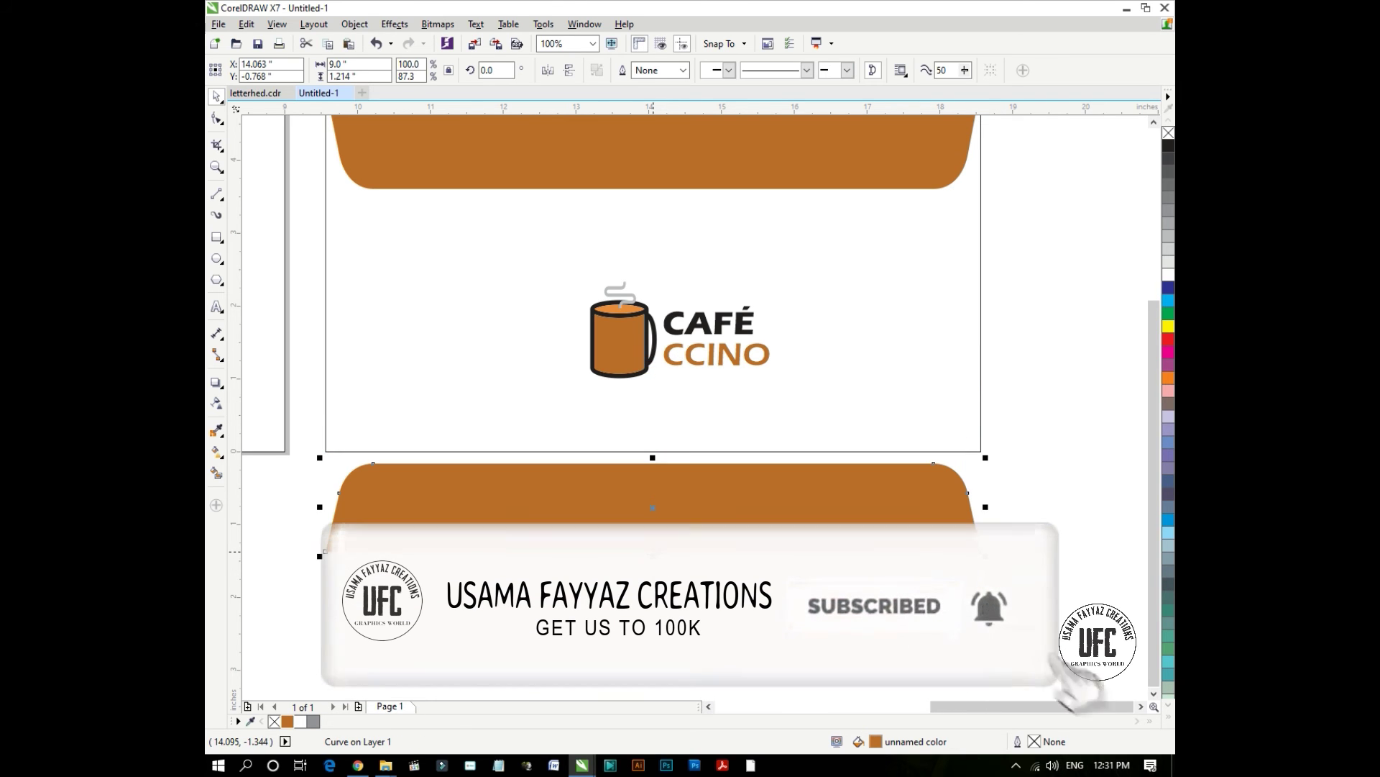
Centre the flipped flap copy horizontally on the envelope's back and snap its base to the envelope's bottom edge
left_click_drag(647, 494, 647, 492)
left_click(678, 396, "shift")
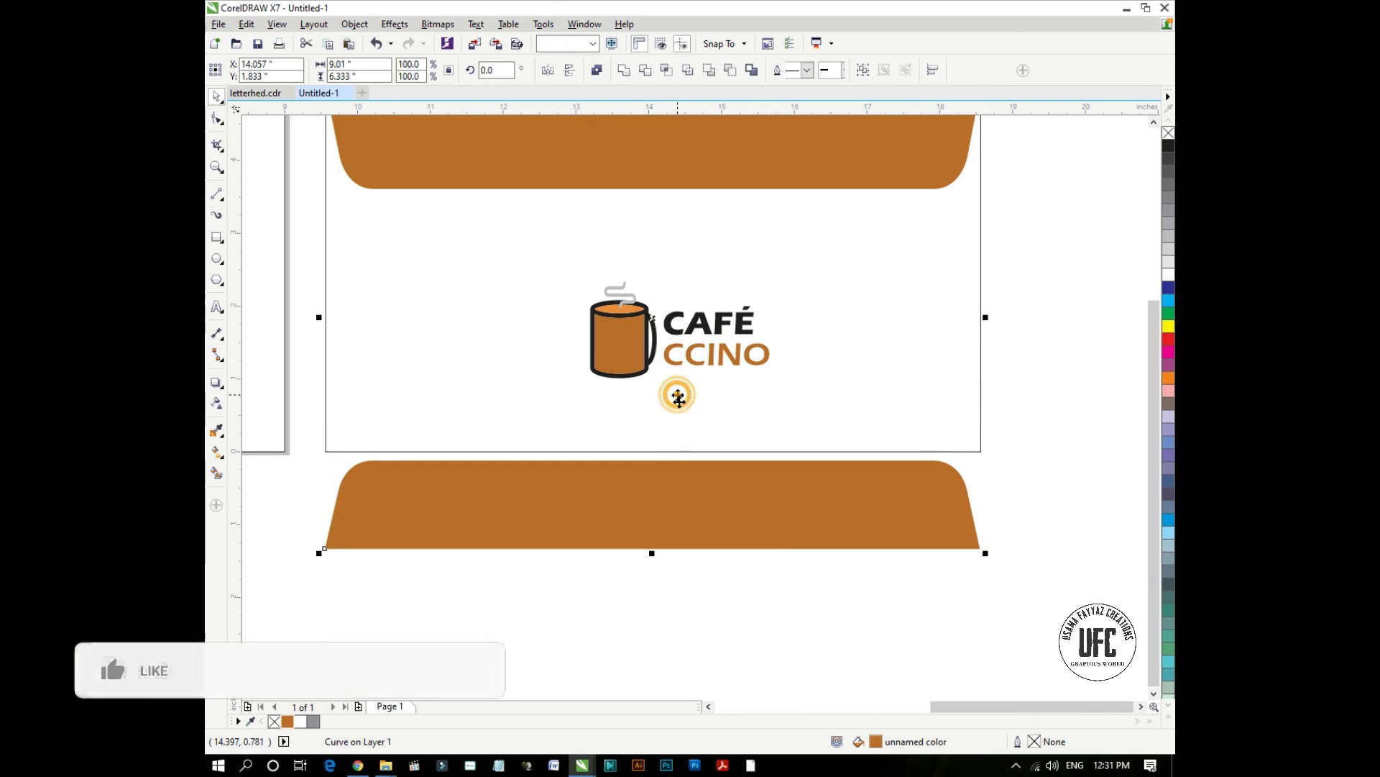
key("c")
left_click(663, 581)
left_click(657, 543)
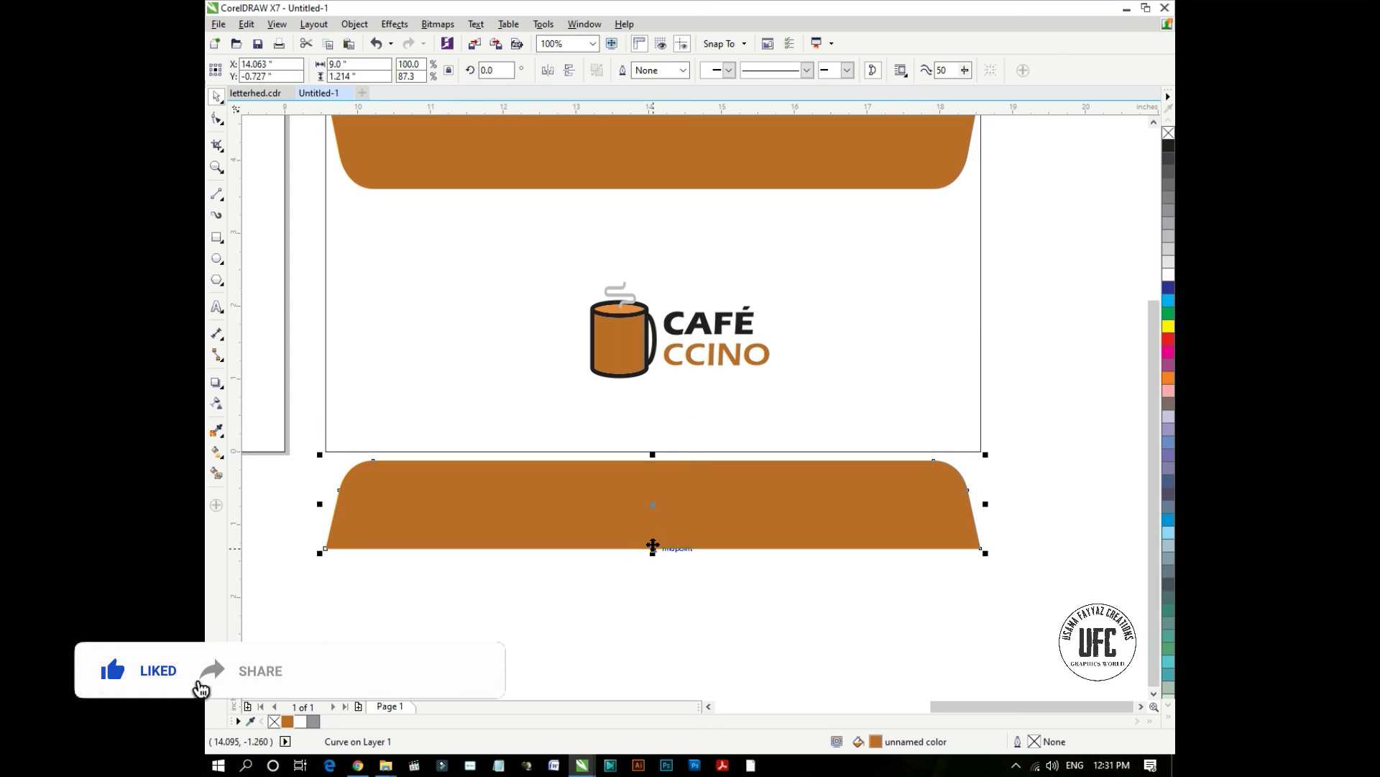
left_click_drag(657, 544, 648, 451)
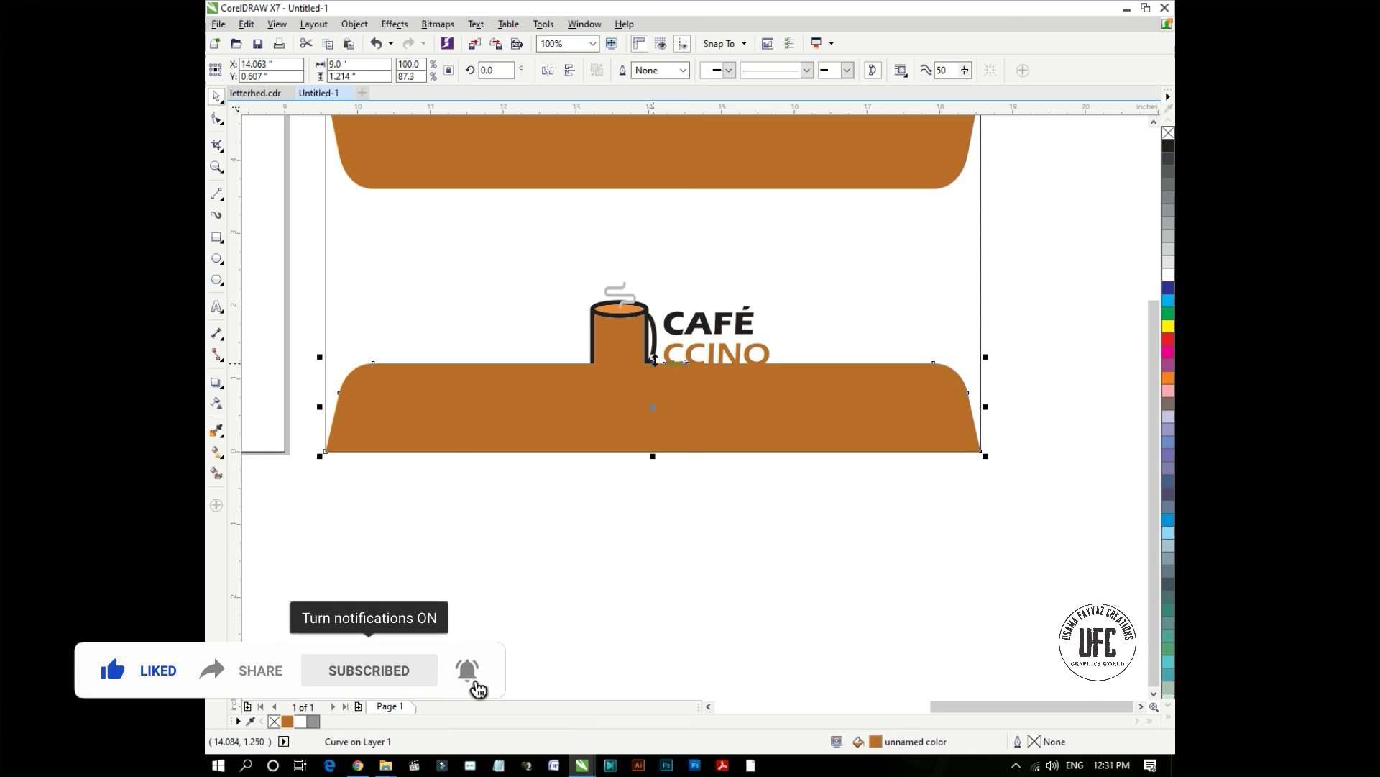
Lower the top of the bottom flap shape to leave a narrow brown strip below the logo, and clear the selection
left_click_drag(653, 357, 656, 420)
left_click(659, 518)
scroll(660, 528, "down", 5)
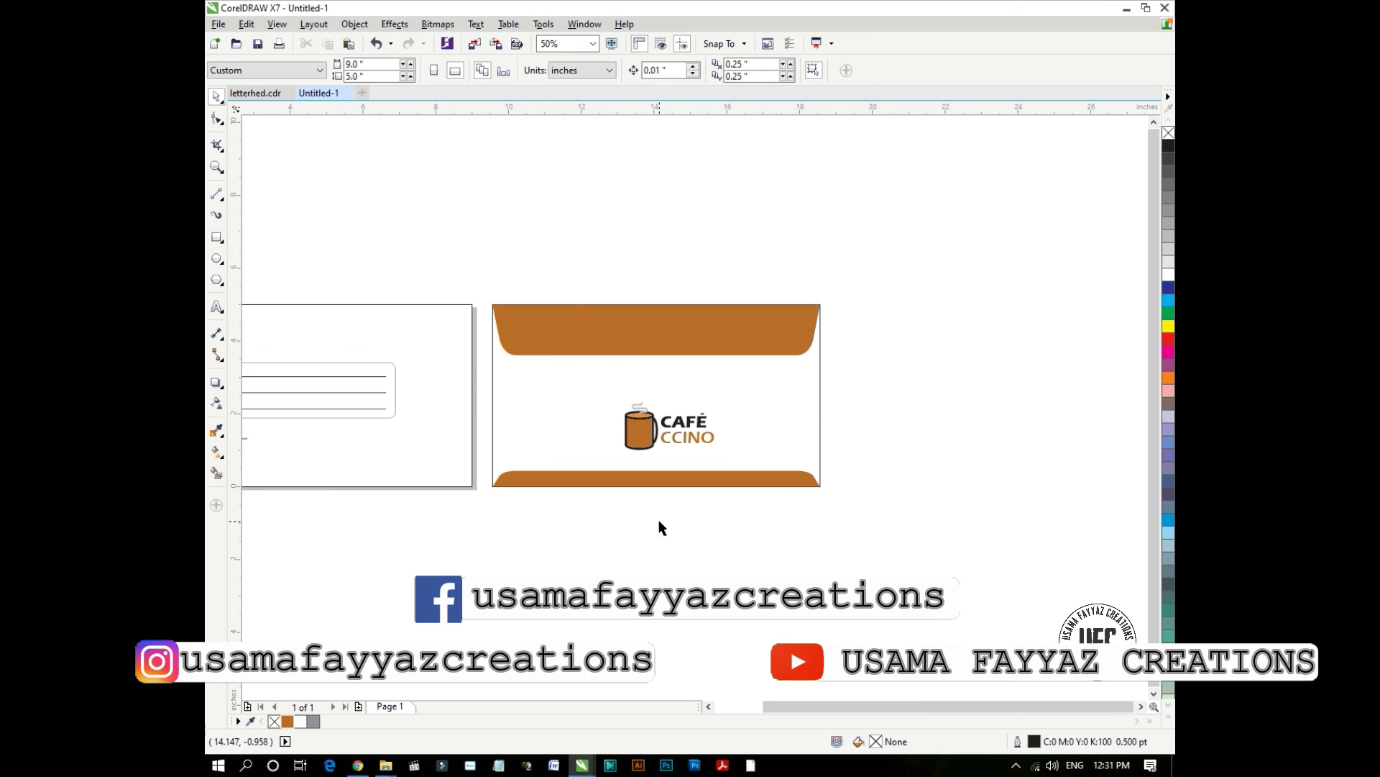
Move the whole envelope back directly below the front, group its objects, centre it horizontally with the front, and fit both in view
left_click_drag(856, 355, 620, 528)
left_click_drag(662, 456, 486, 556)
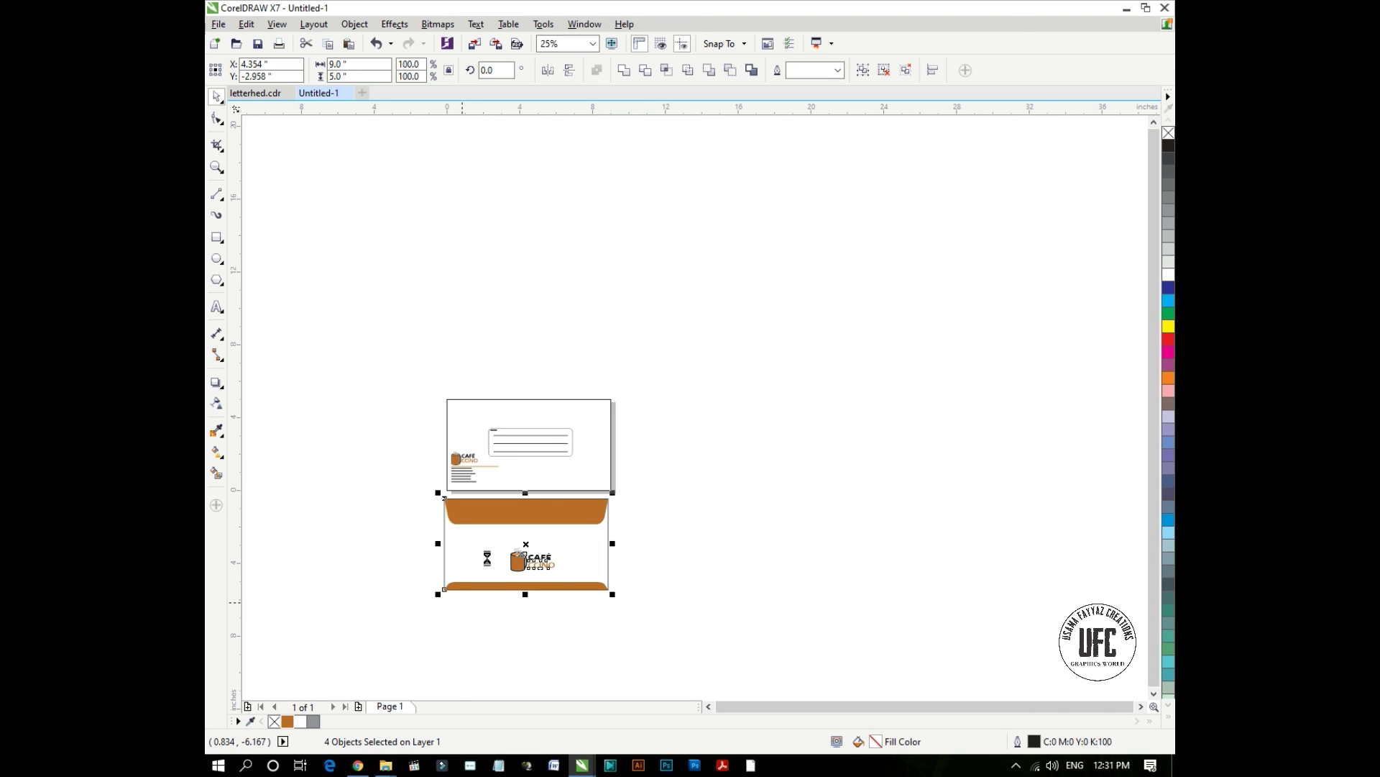
key("ctrl+g")
left_click(586, 459, "shift")
key("c")
left_click(672, 509)
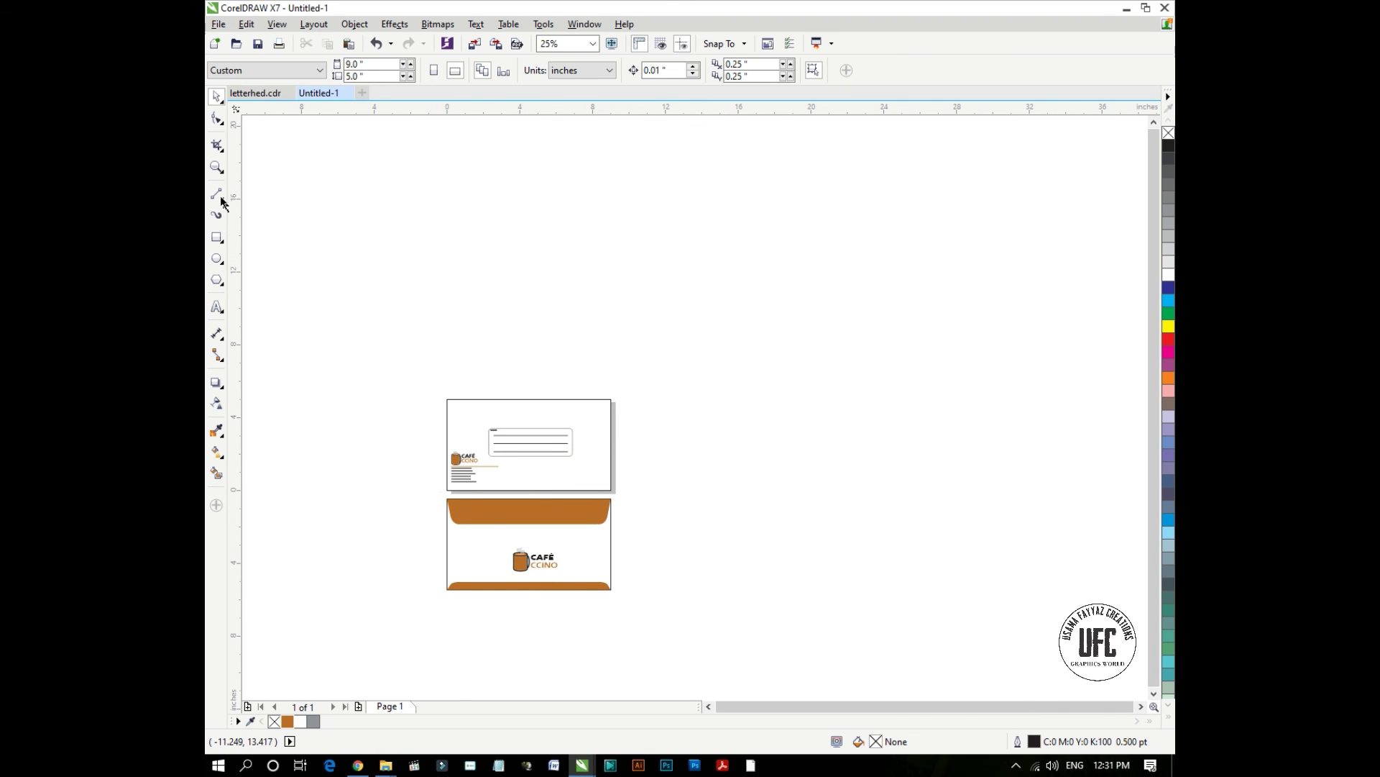
double_click(215, 168)
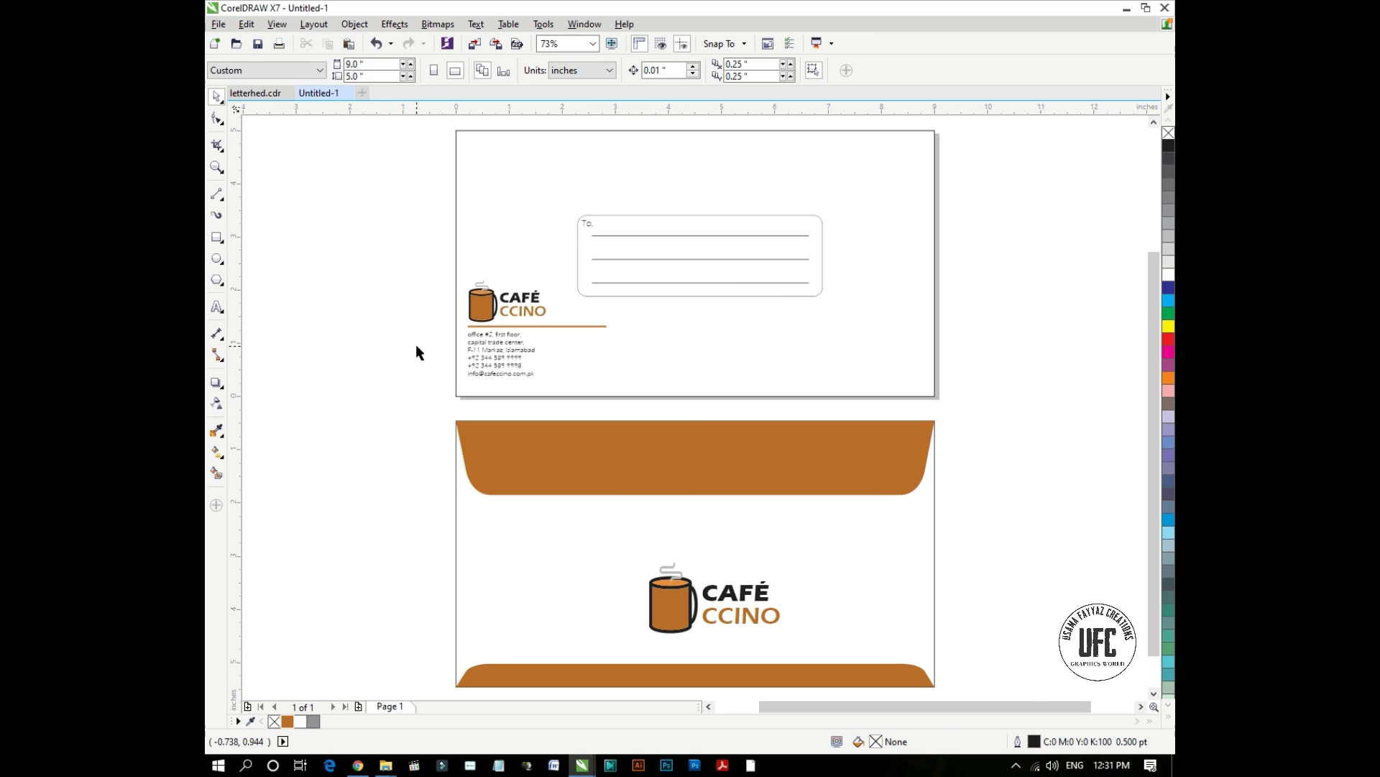